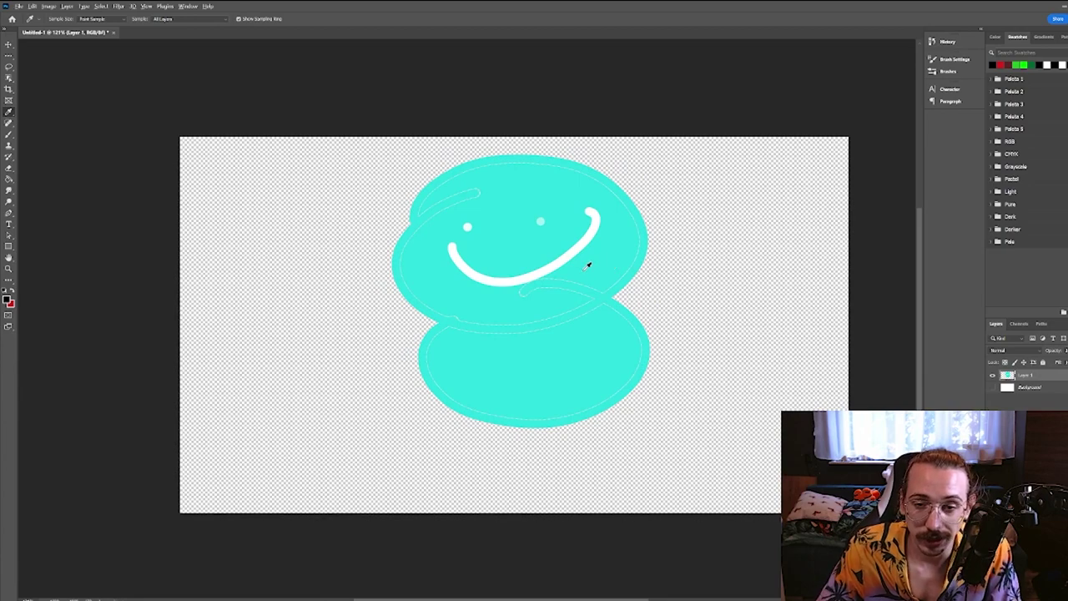
Fill the Background layer with black.
key("g")
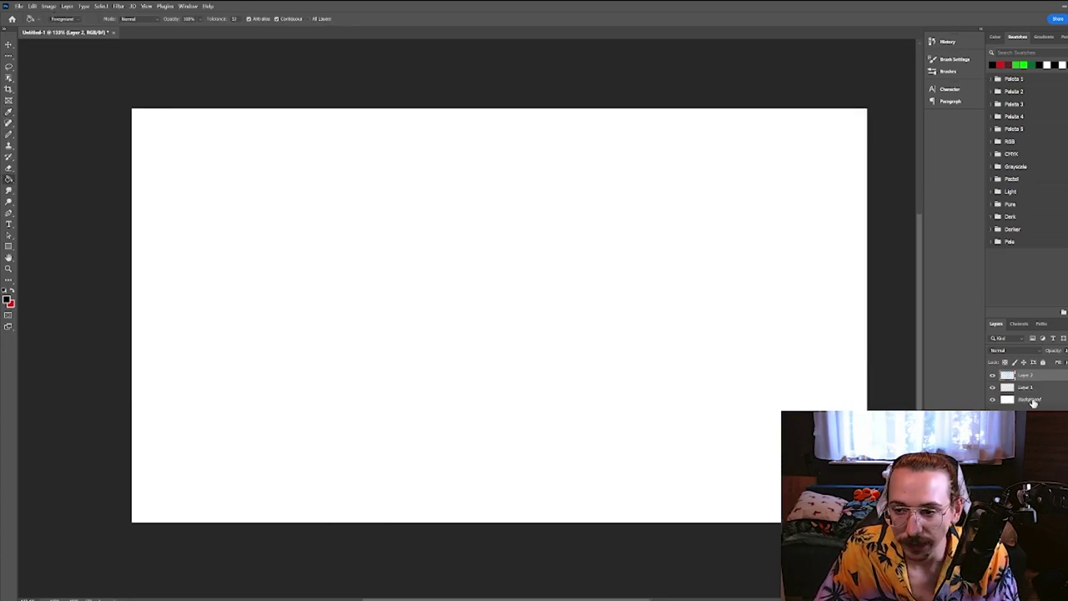
left_click(1031, 400)
left_click(505, 328)
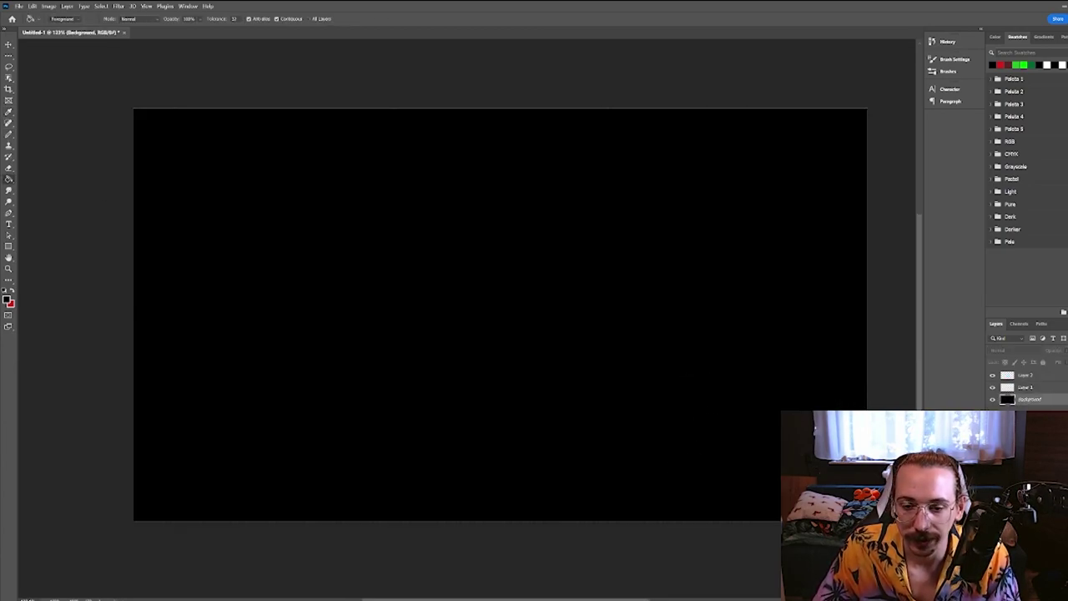
scroll(589, 553, "down", 1)
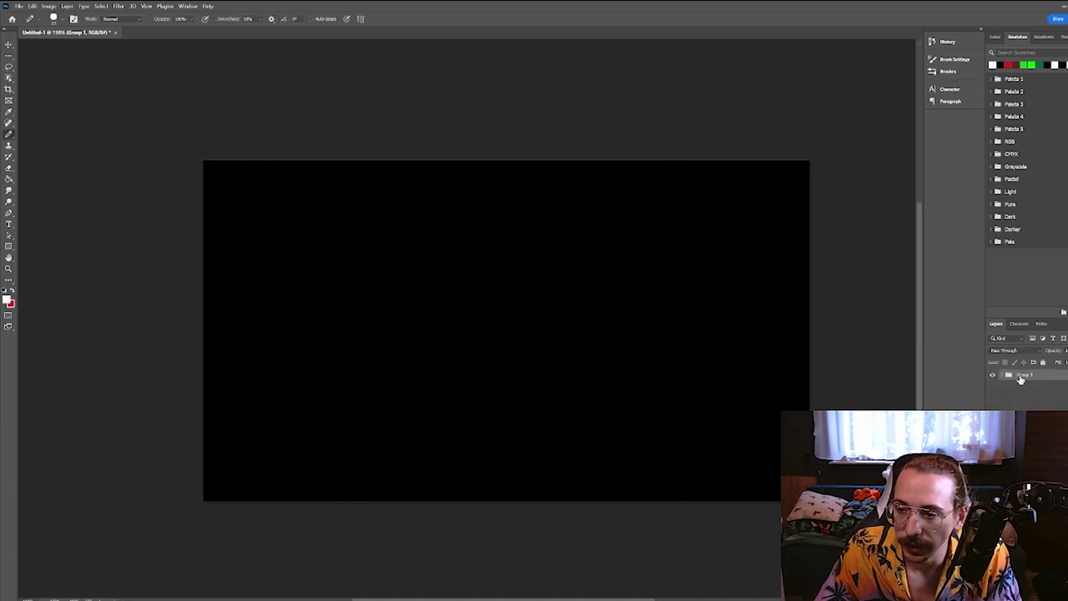
Expand Group 1, select the empty layer inside it and draw the shirt collar and tie in white outlines.
left_click(1004, 375)
left_click(1006, 386)
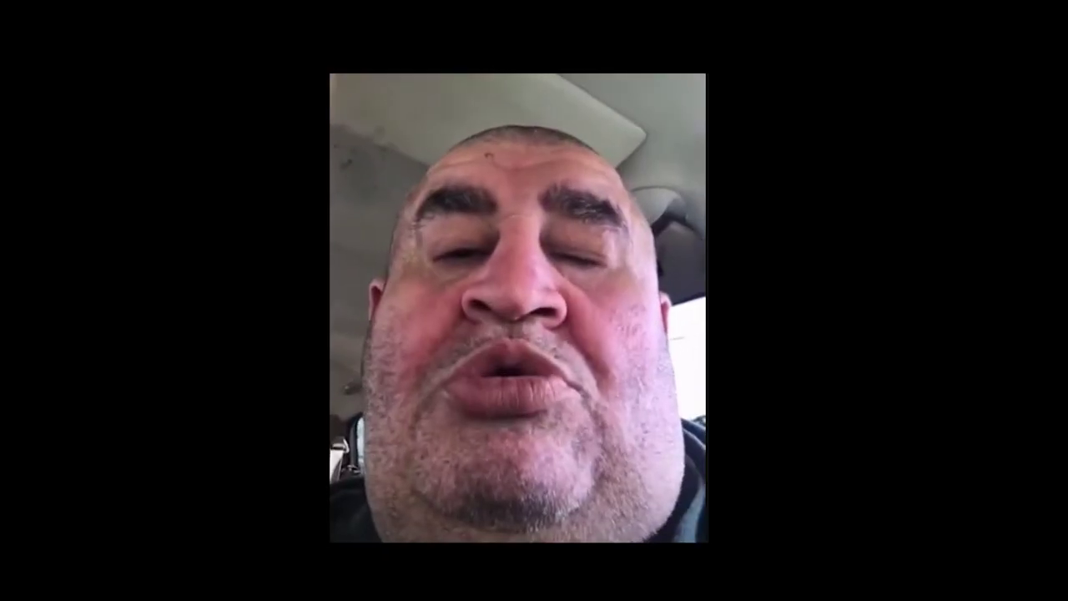
key("ctrl+plus")
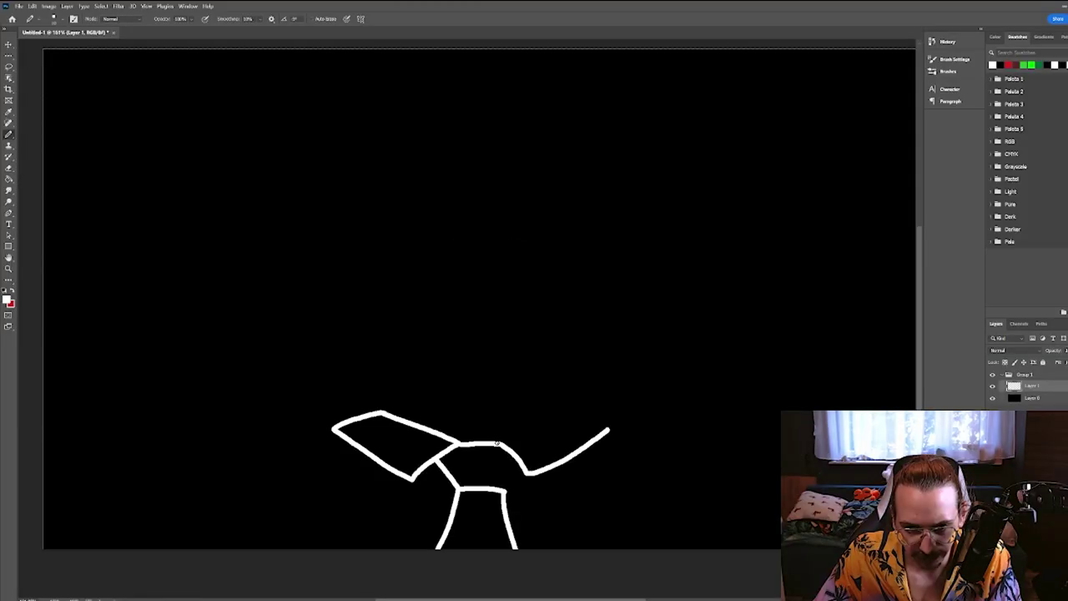
left_click_drag(498, 442, 580, 405)
key("ctrl+z")
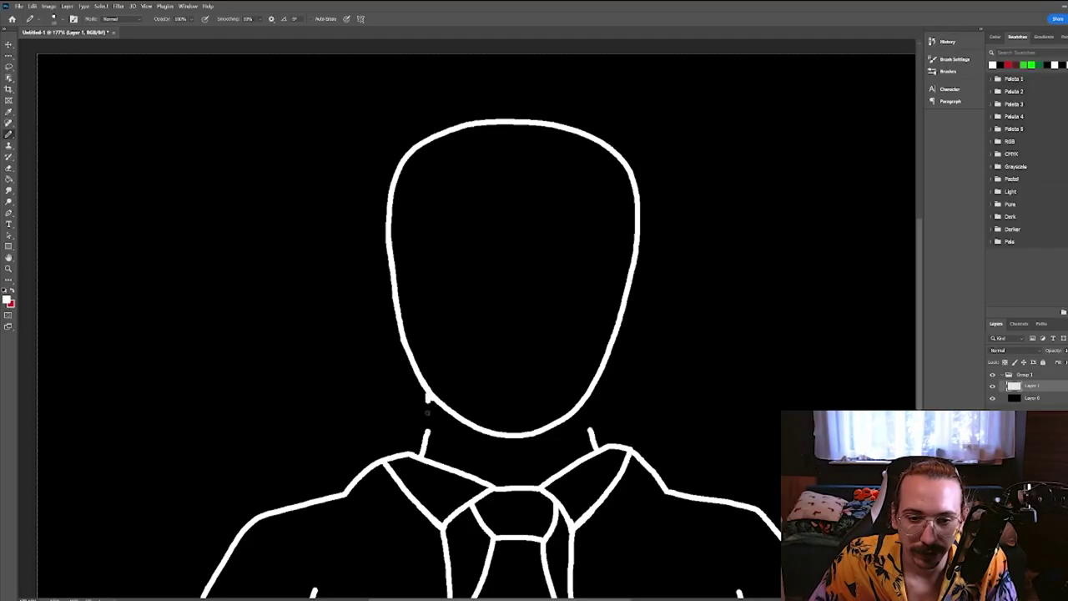
Draw both ears with their inner folds in thin white lines beside the head outline.
scroll(607, 287, "up", 6)
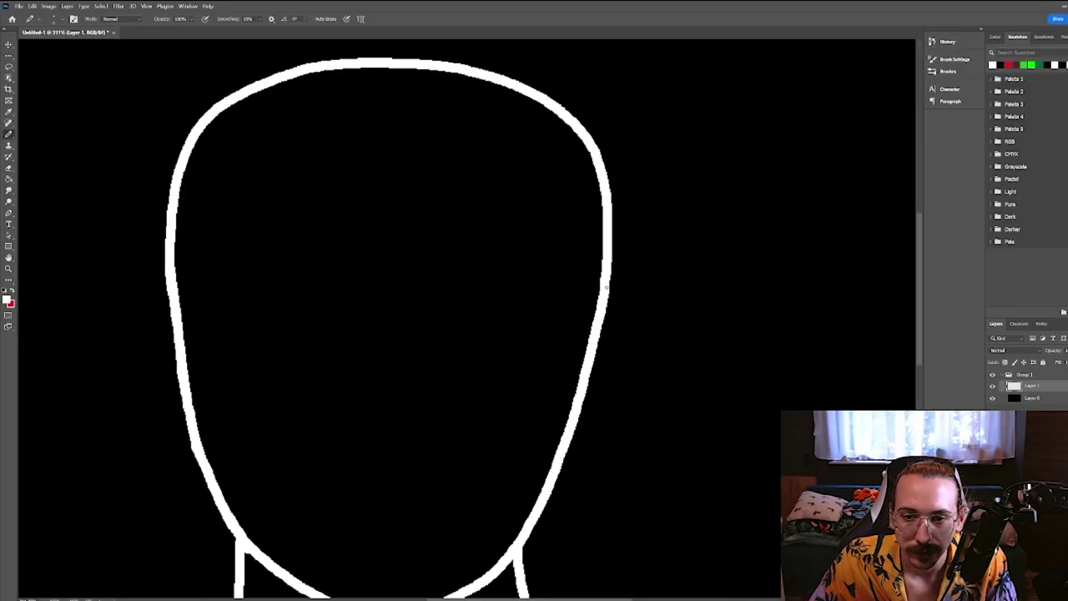
left_click_drag(616, 290, 607, 367)
key("ctrl+z")
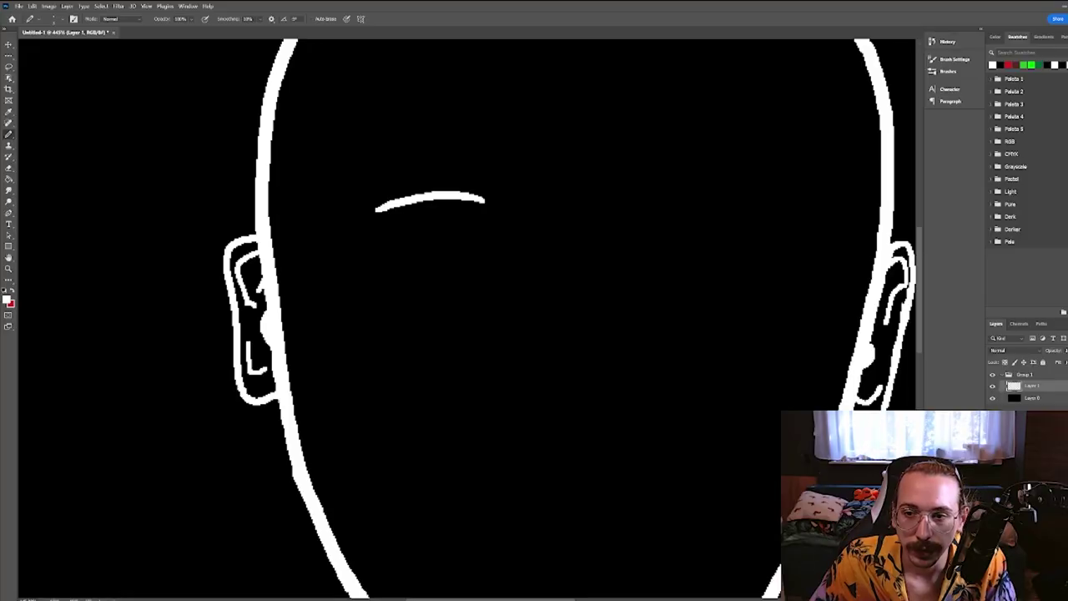
Draw an eye with white lid and crease lines, and position its mirrored copy on the other side of the face.
key("ctrl+z")
left_click_drag(379, 208, 417, 186)
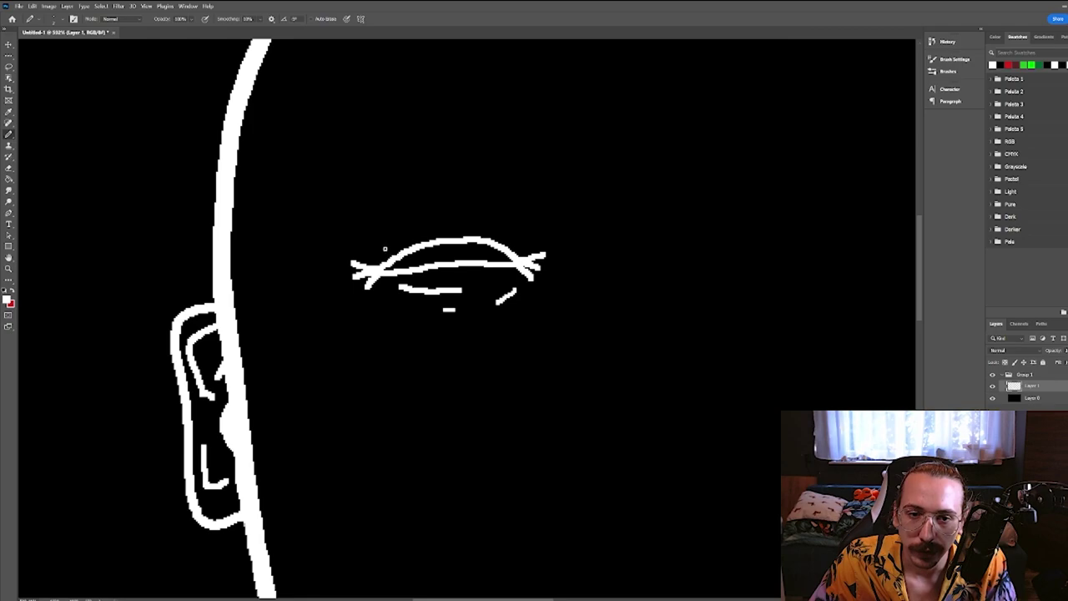
mouse_move(384, 249)
left_mouse_down()
mouse_move(410, 226)
mouse_move(504, 224)
left_mouse_up()
scroll(621, 242, "right", 3)
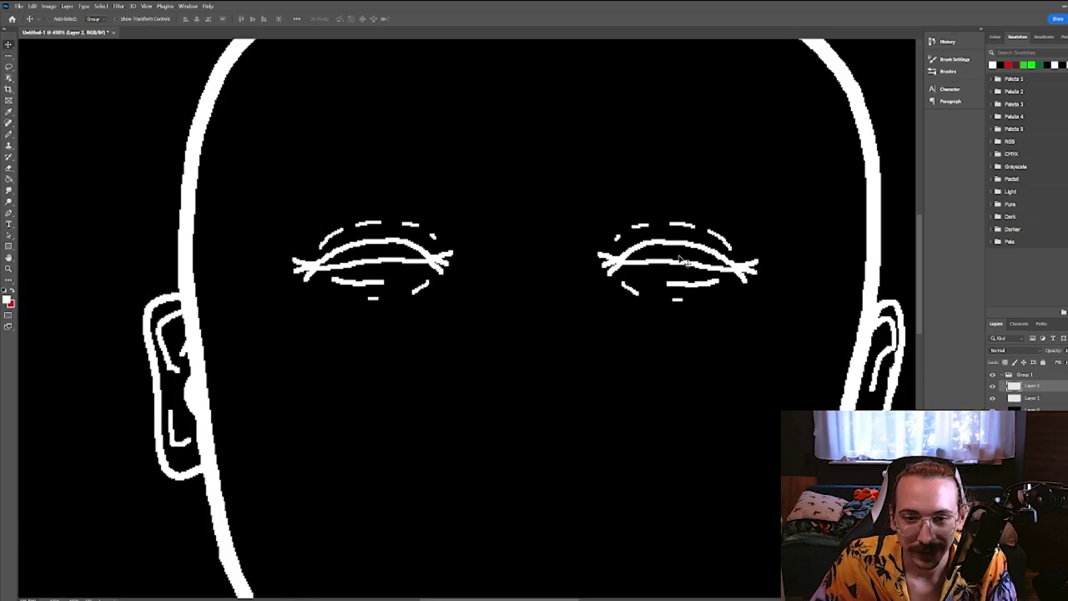
left_click_drag(677, 260, 663, 261)
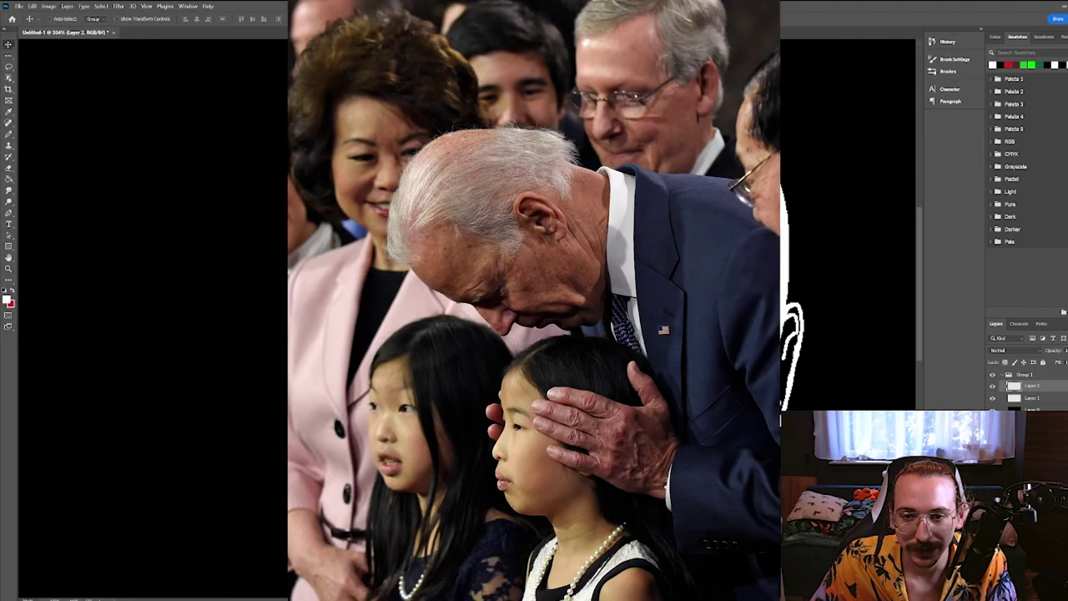
Draw the nose below the eyes with solid white nostrils, curved wings and a rounded tip line.
scroll(663, 260, "down", 2)
left_click_drag(490, 368, 476, 402)
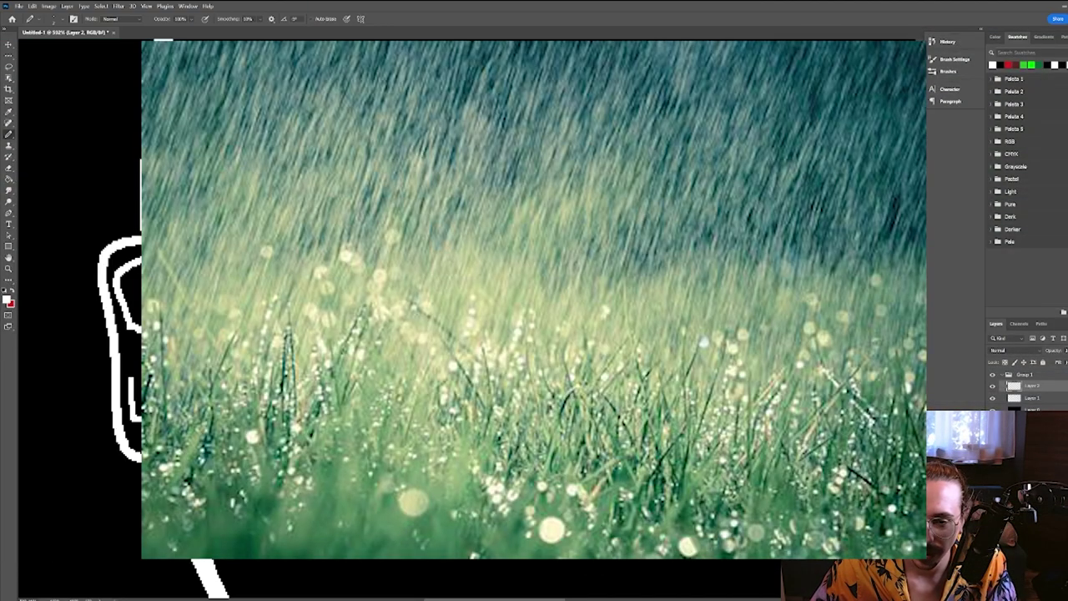
left_click_drag(493, 375, 468, 406)
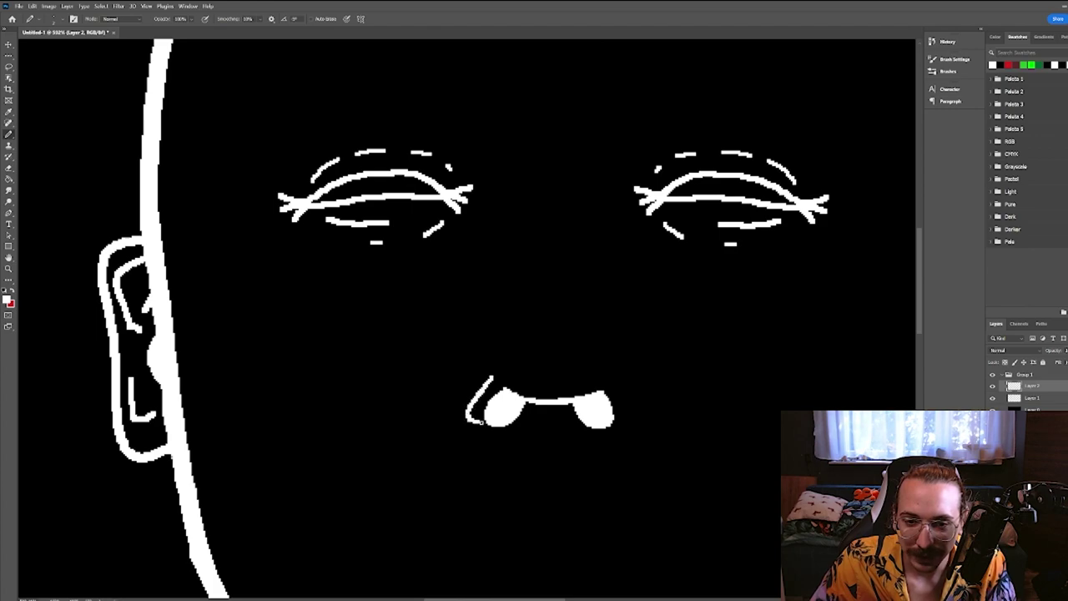
key("ctrl+z")
left_click_drag(614, 434, 593, 357)
left_click_drag(491, 434, 506, 354)
left_click_drag(581, 336, 522, 331)
key("e")
key("b")
left_click_drag(596, 357, 617, 383)
key("e")
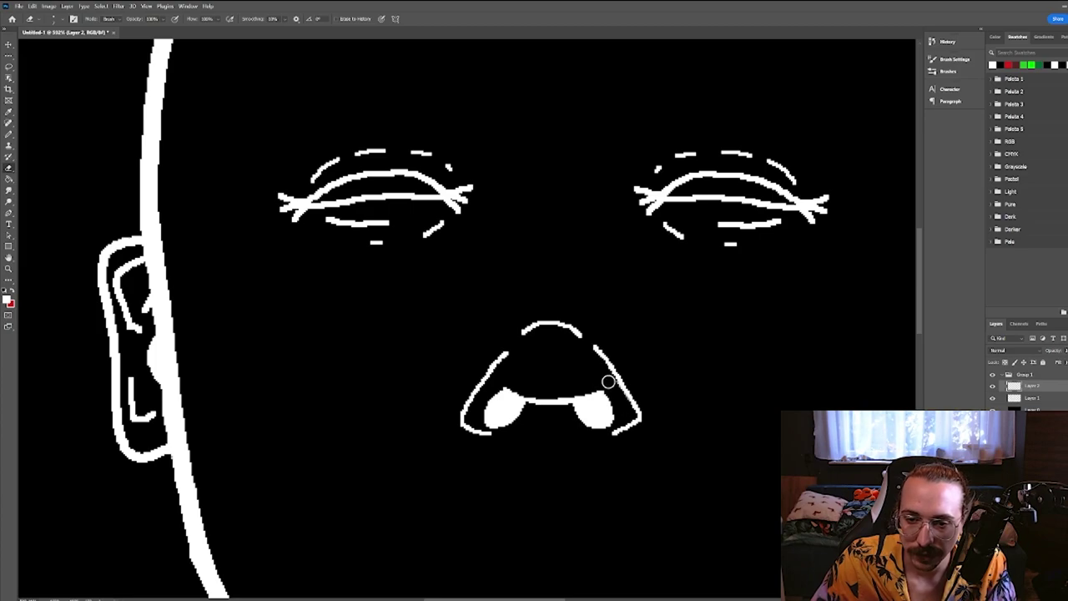
key("b")
Draw an open oval mouth below the nose and fill it with white.
scroll(542, 424, "down", 2)
scroll(542, 424, "up", 2)
scroll(559, 384, "down", 3)
left_click_drag(541, 335, 499, 402)
key("g")
left_click(578, 385)
Draw short white wrinkle lines across the forehead.
scroll(577, 386, "down", 2)
key("b")
scroll(475, 114, "up", 1)
mouse_move(482, 117)
left_mouse_down()
mouse_move(372, 128)
mouse_move(473, 121)
left_mouse_up()
key("ctrl+z")
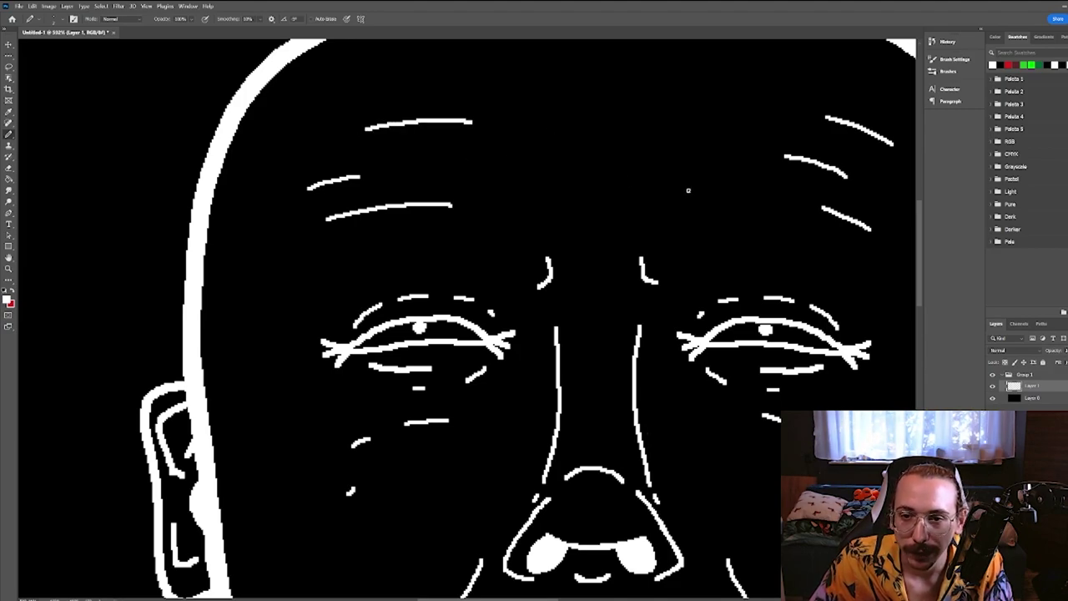
Create a new layer and paint dark gray hair with ragged tufts around the top and sides of the head.
scroll(609, 251, "down", 3)
key("ctrl+shift+alt+n")
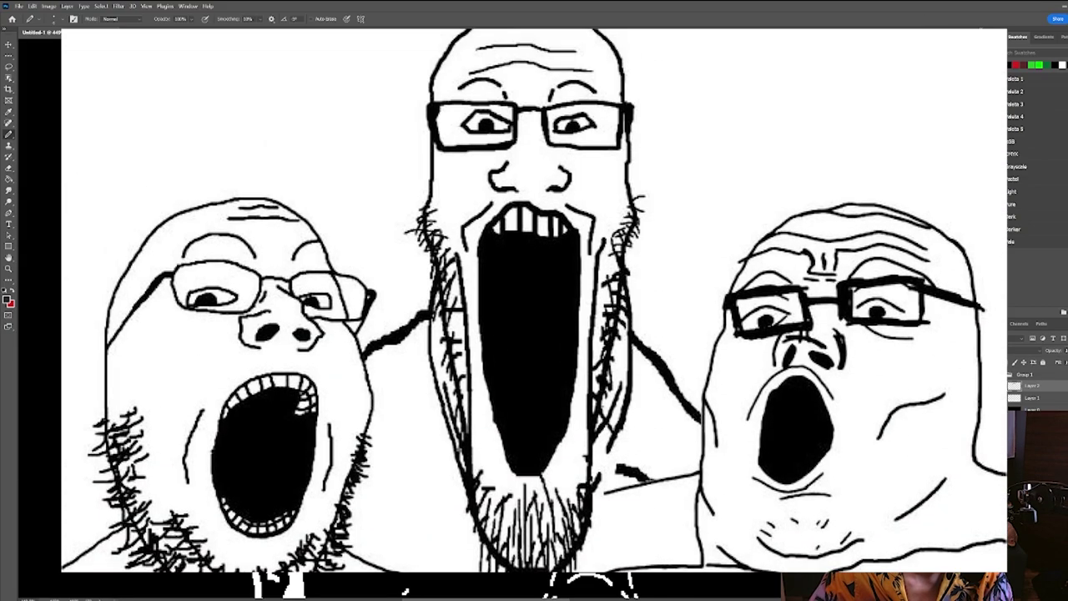
mouse_move(673, 164)
left_mouse_down()
mouse_move(697, 154)
mouse_move(745, 165)
left_mouse_up()
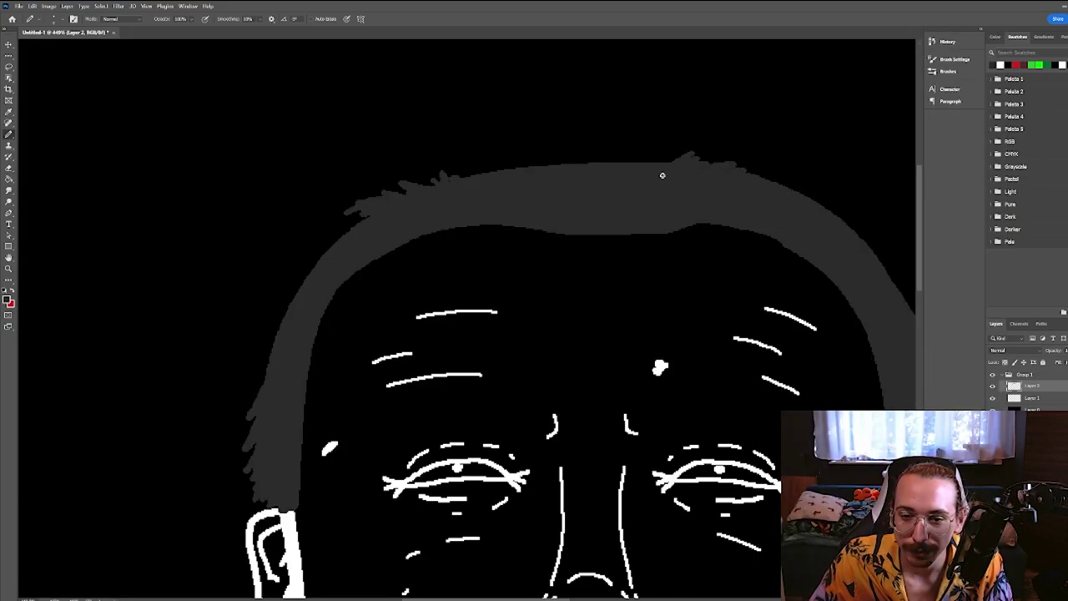
scroll(594, 156, "down", 2)
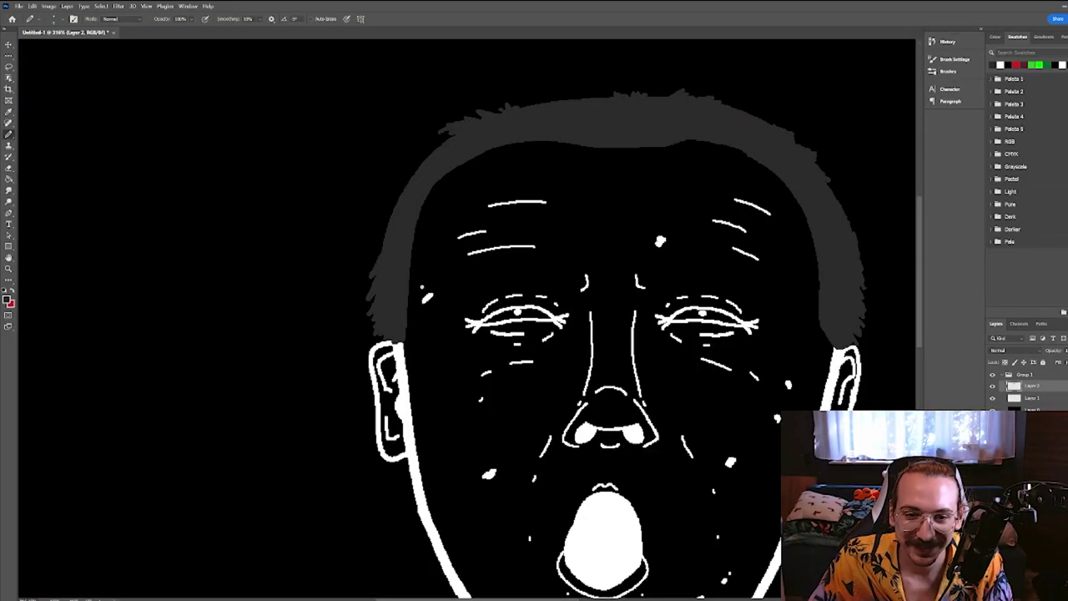
scroll(397, 317, "up", 4)
left_click_drag(392, 327, 382, 369)
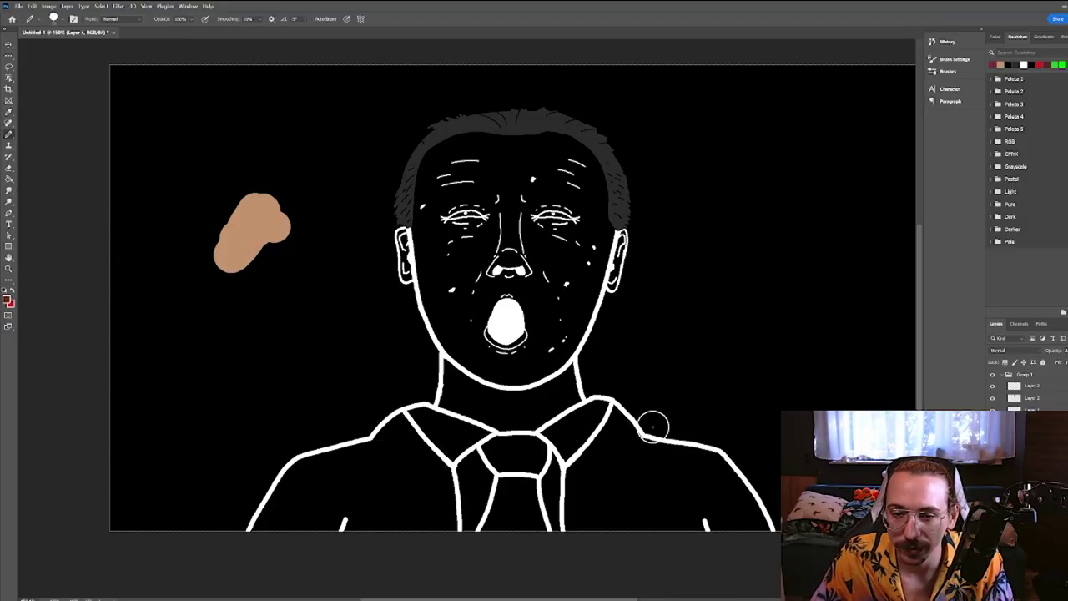
Color the shirt dark red and the tie blue, and add black diagonal stripes to the tie.
left_click(725, 460)
key("ctrl+z")
left_click(500, 465)
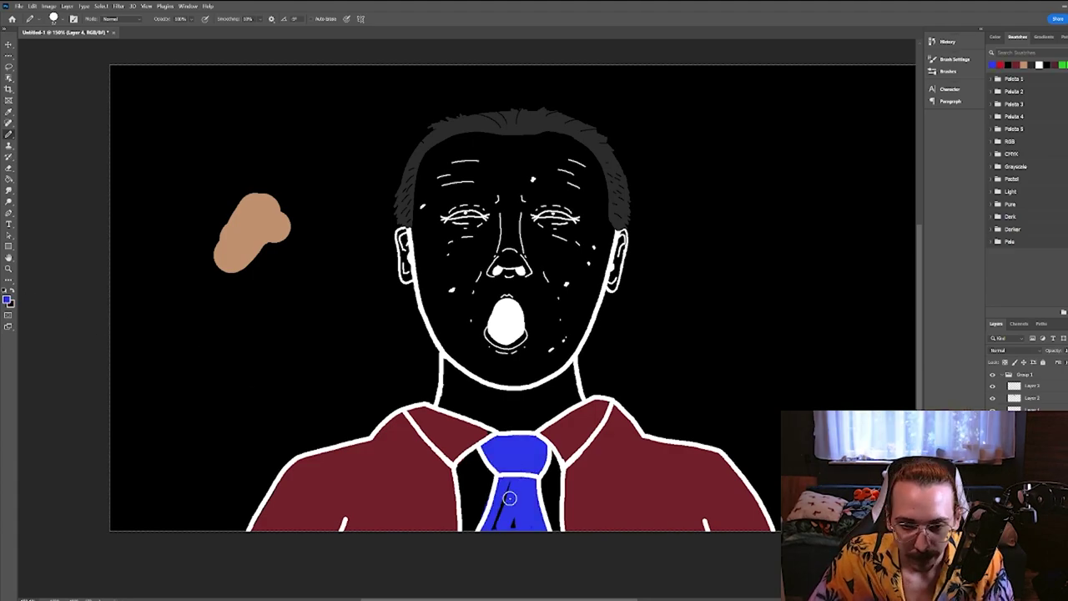
key("d")
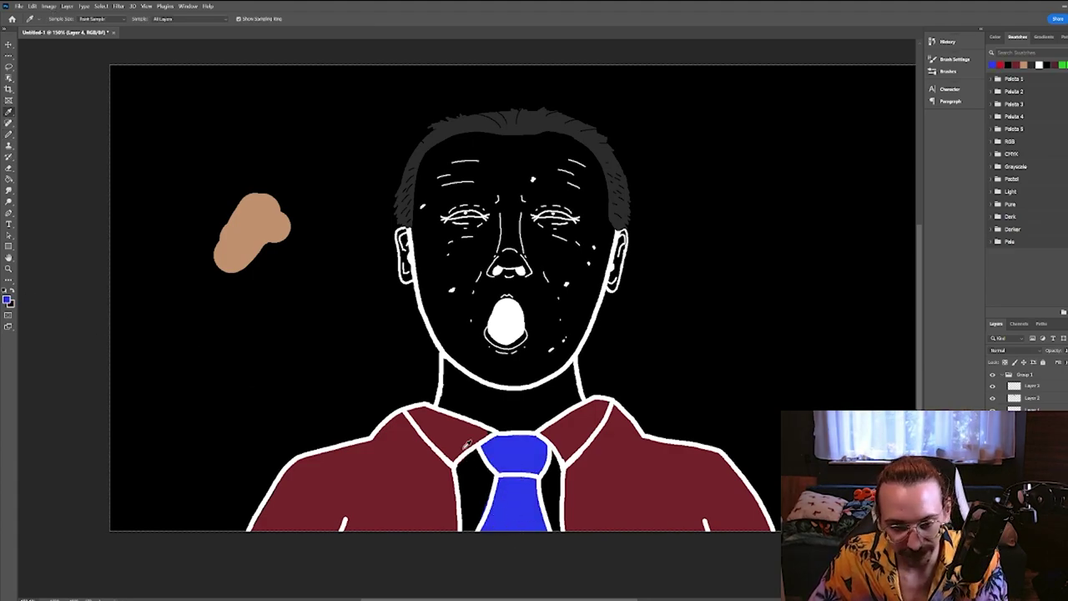
left_click_drag(492, 462, 545, 447)
Paint the face dark purple inside the head outline.
scroll(515, 459, "up", 1)
scroll(478, 452, "down", 2)
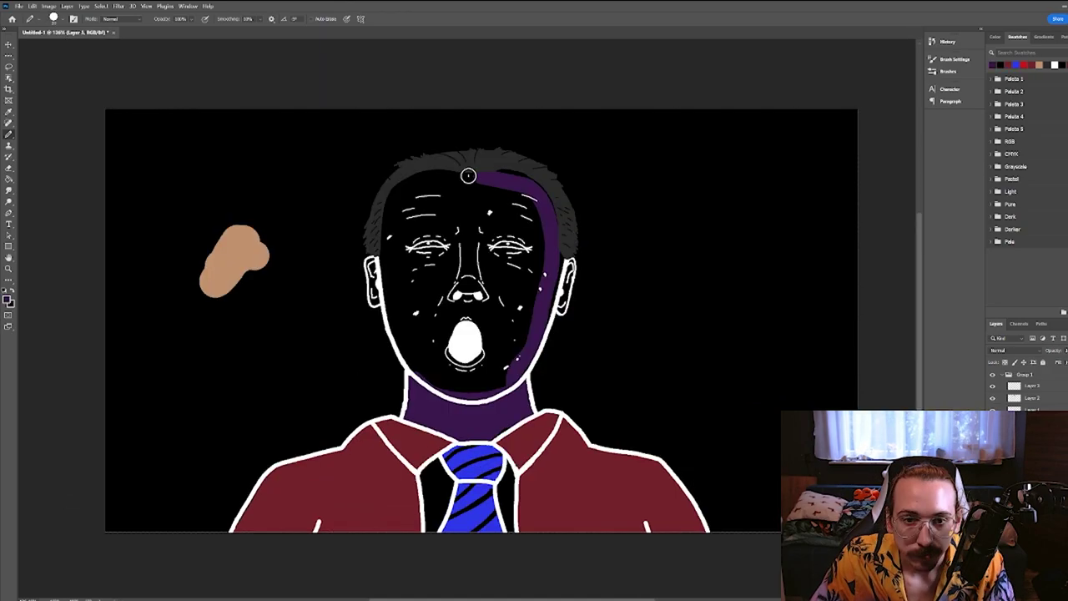
mouse_move(469, 174)
left_mouse_down()
mouse_move(410, 179)
mouse_move(429, 378)
left_mouse_up()
Shade the areas under the eyes, the nose and the ears with a lighter purple.
scroll(443, 275, "up", 5)
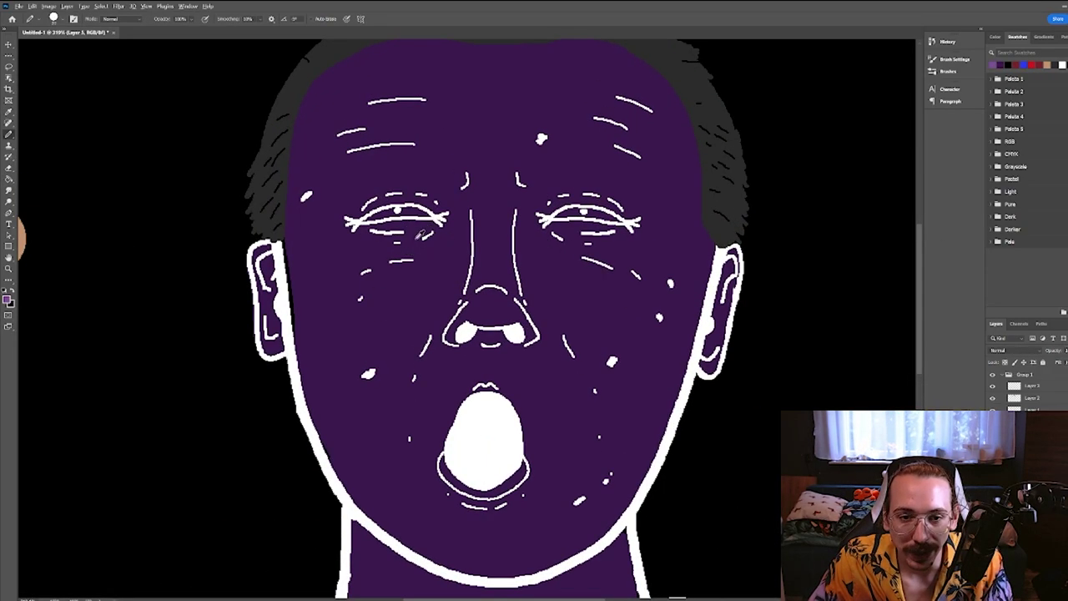
left_click_drag(357, 233, 444, 237)
left_click(503, 315)
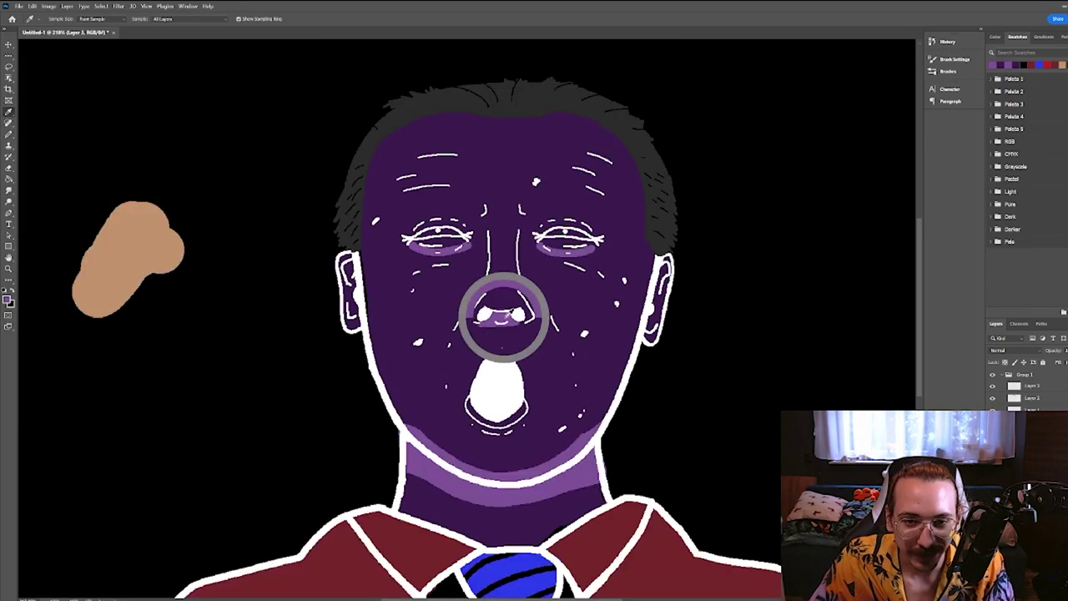
key("b")
mouse_move(349, 276)
left_mouse_down()
mouse_move(355, 285)
mouse_move(350, 275)
left_mouse_up()
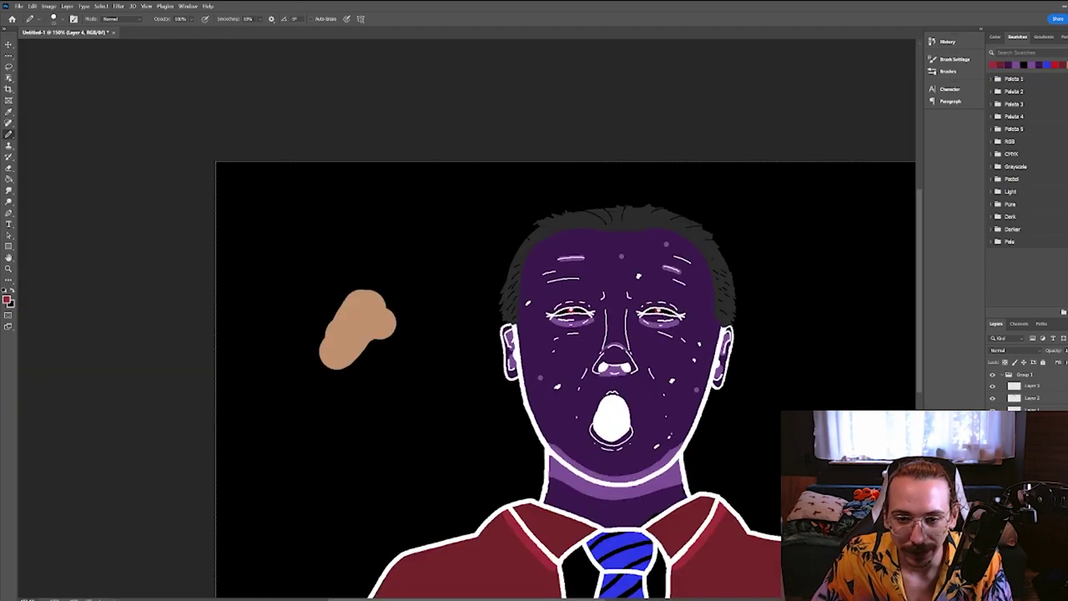
scroll(534, 367, "down", 2)
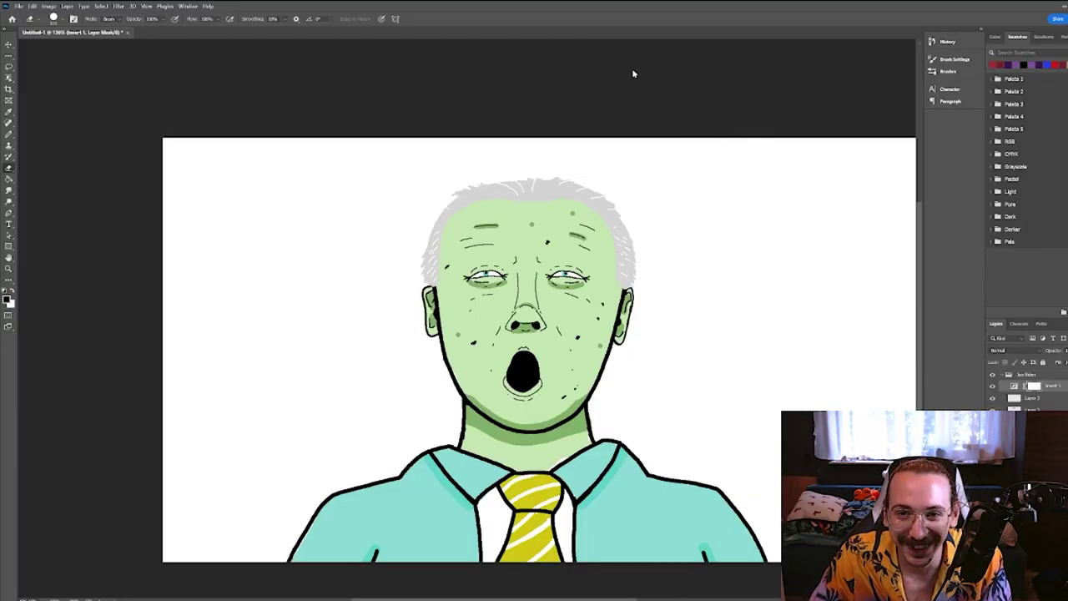
scroll(634, 74, "down", 2)
mouse_move(554, 581)
left_mouse_down()
mouse_move(606, 582)
mouse_move(590, 582)
left_mouse_up()
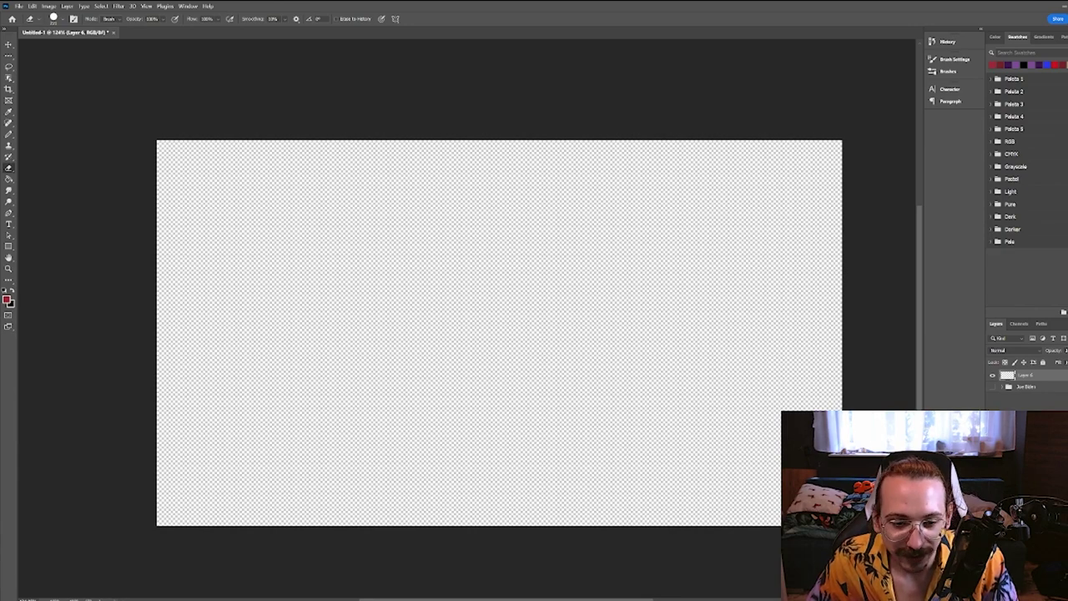
key("ctrl+v")
left_click_drag(573, 379, 701, 448)
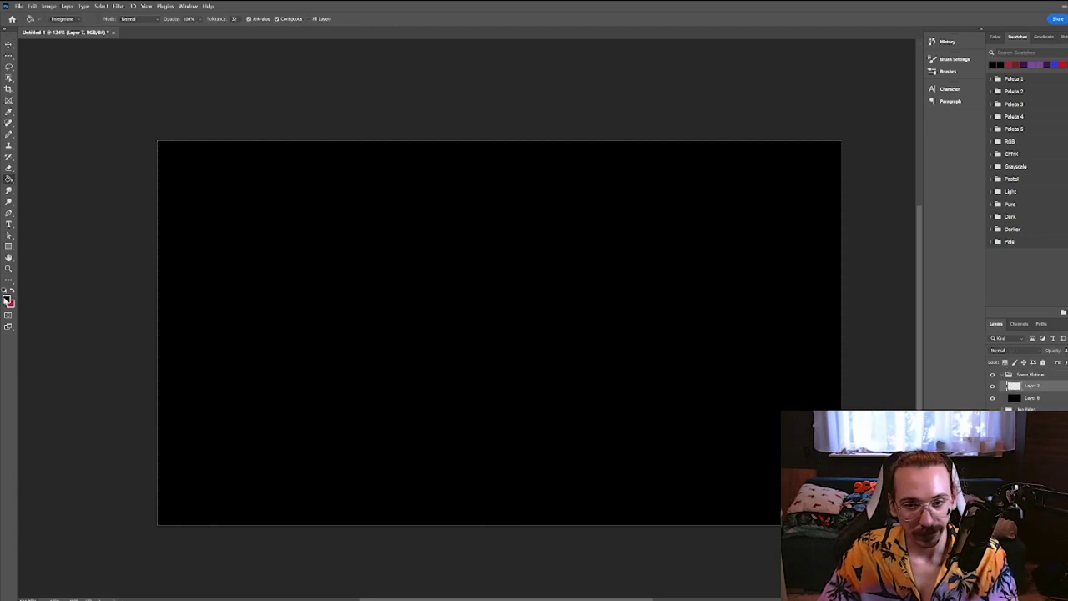
Draw a large angled nose in thick white lines with a solid white nostril on the black canvas.
key("b")
scroll(612, 326, "up", 2)
left_click_drag(473, 332, 425, 364)
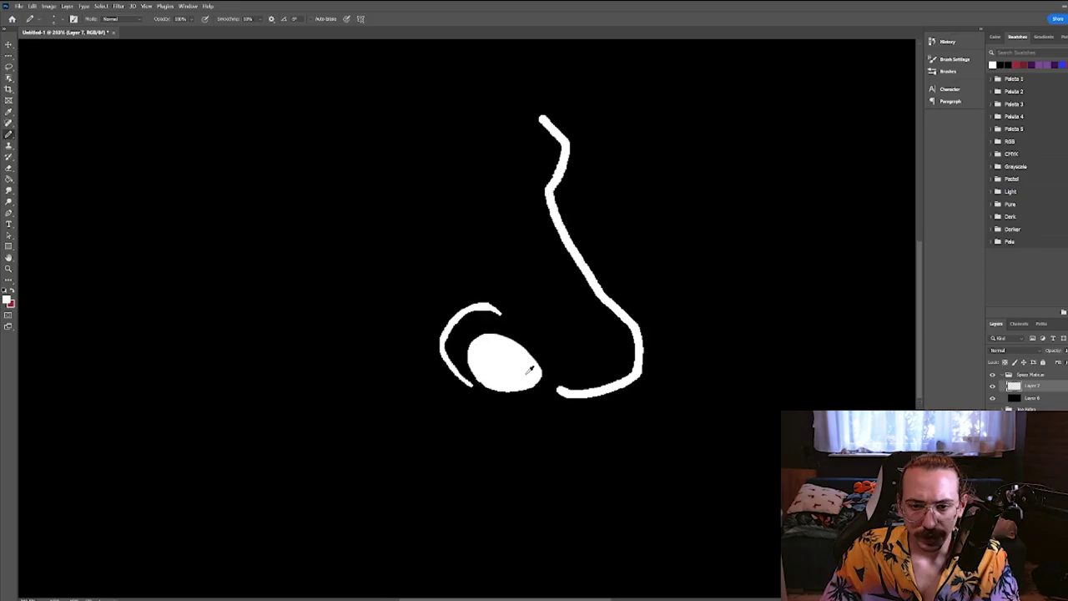
scroll(571, 390, "up", 2)
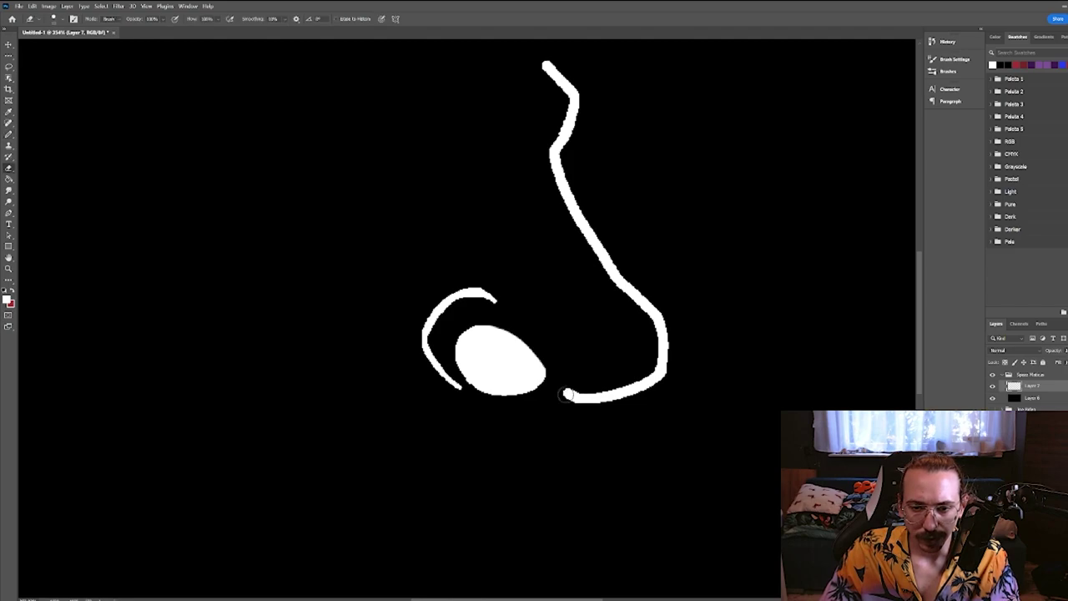
scroll(566, 394, "up", 2)
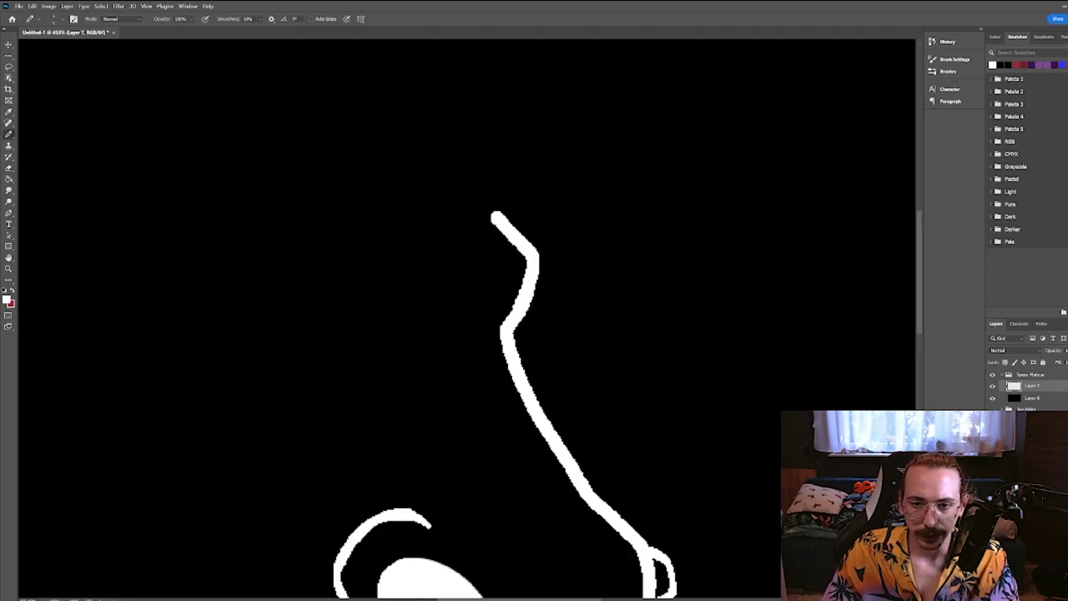
Draw a large oval eye with a small round pupil and thin crease lines beneath it beside the nose bridge.
scroll(444, 234, "down", 2)
mouse_move(382, 209)
left_mouse_down()
mouse_move(274, 209)
mouse_move(228, 231)
mouse_move(382, 210)
left_mouse_up()
scroll(277, 273, "down", 2)
left_click_drag(411, 331, 536, 359)
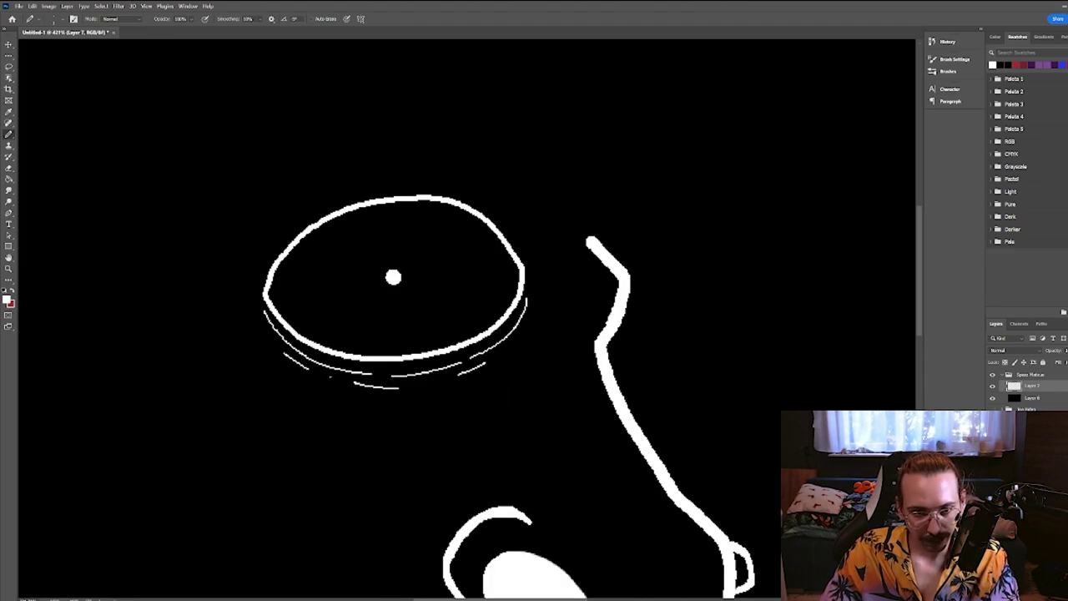
Add short crease strokes at the corners of the oval eye and thin broken lines along its upper lid.
key("ctrl+z")
left_click_drag(233, 279, 264, 291)
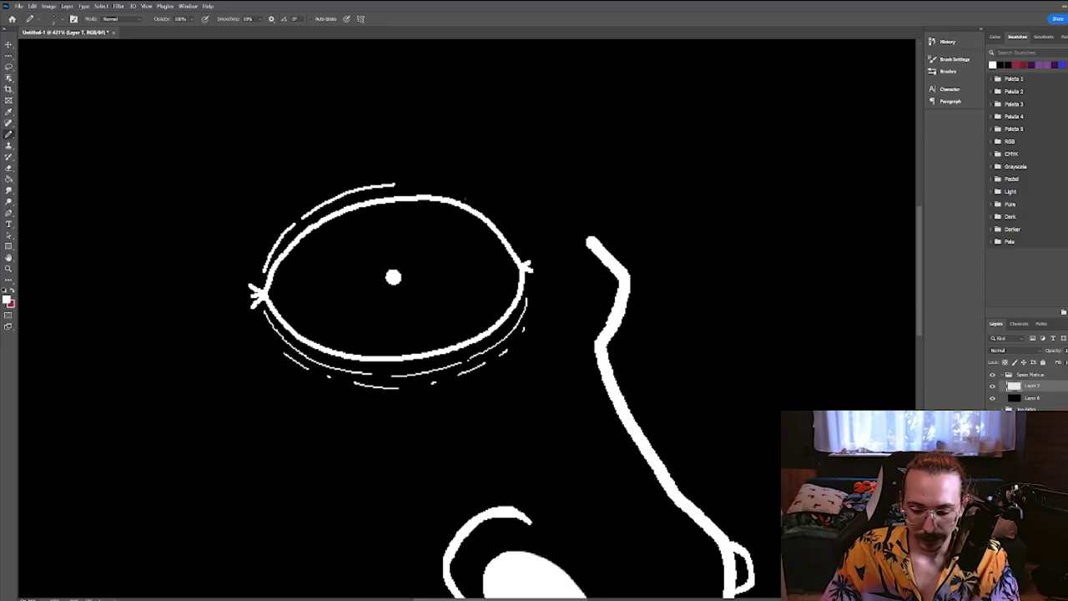
left_click_drag(437, 185, 507, 219)
key("ctrl+z")
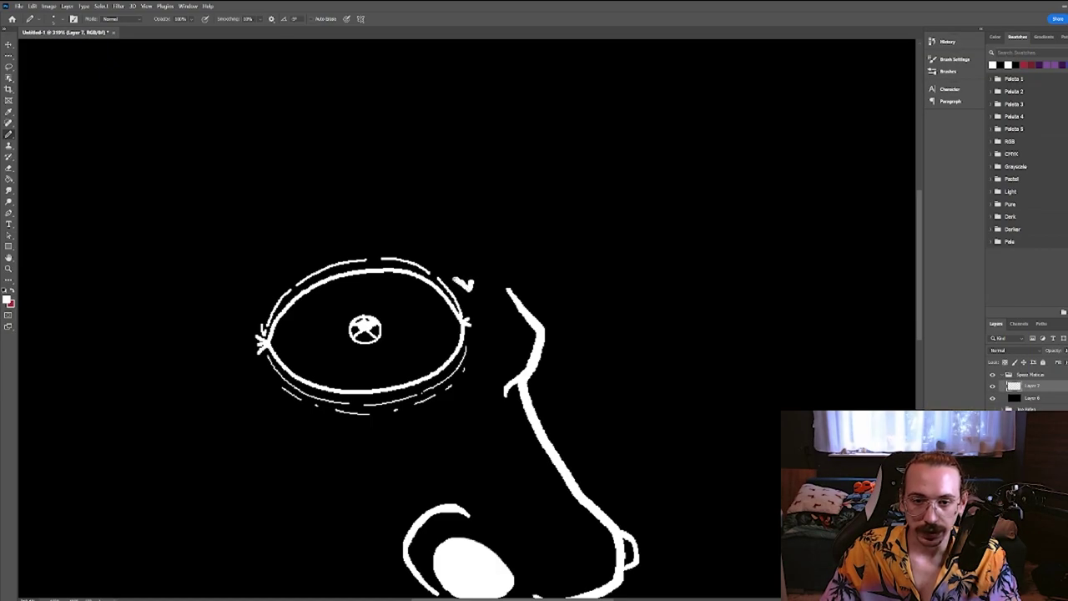
Draw a thick white eyebrow above the oval eye.
left_click_drag(464, 282, 384, 251)
key("ctrl+z")
mouse_move(474, 281)
left_mouse_down()
mouse_move(410, 232)
mouse_move(369, 236)
left_mouse_up()
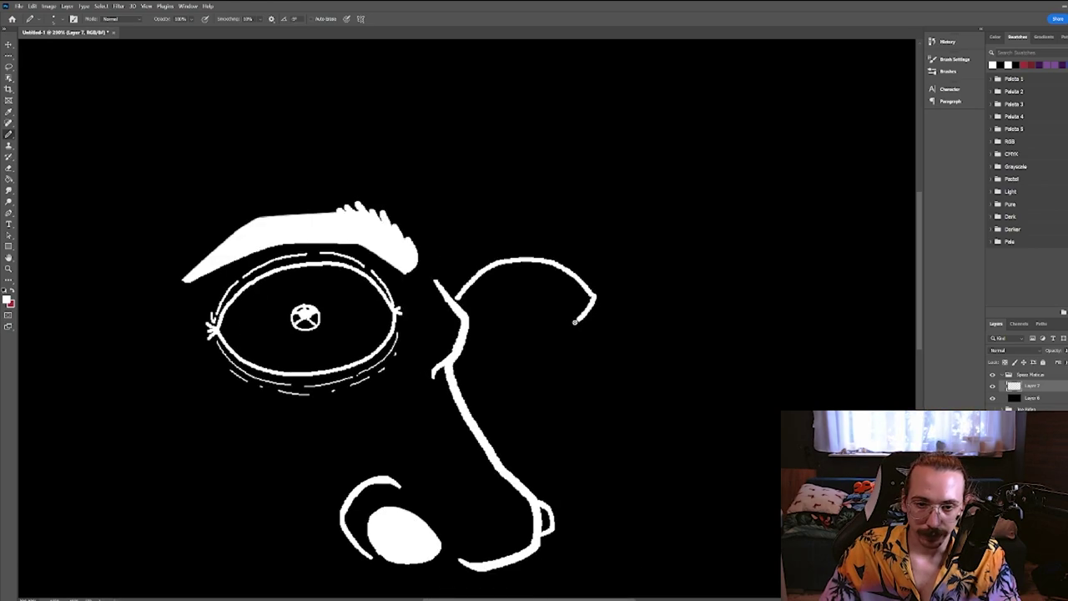
Redo the last stroke and complete a smaller oval eye outline on the far side of the nose bridge.
key("ctrl+z")
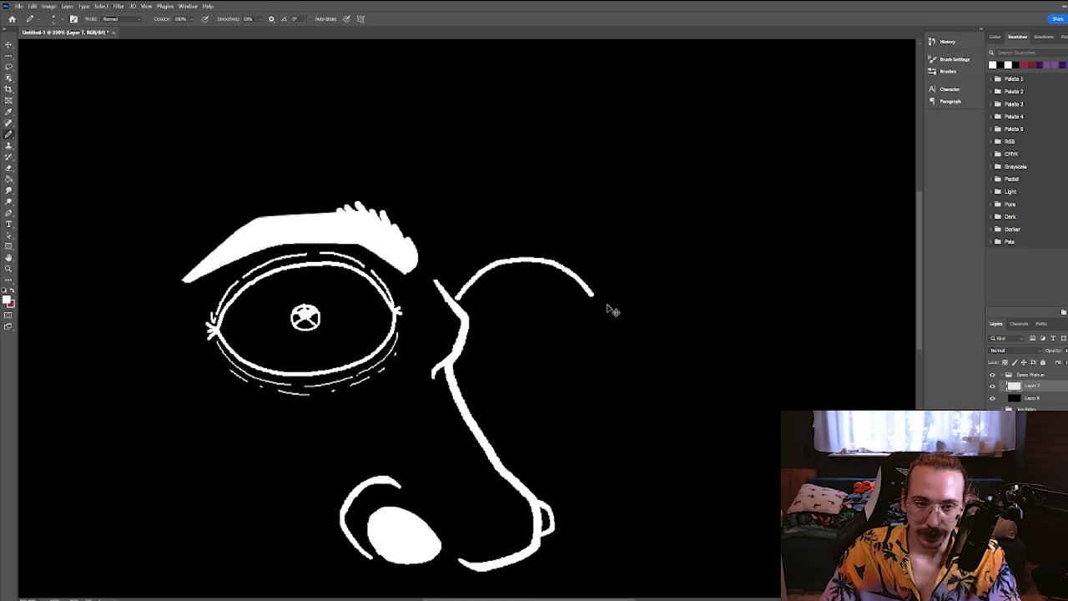
left_click_drag(591, 307, 481, 334)
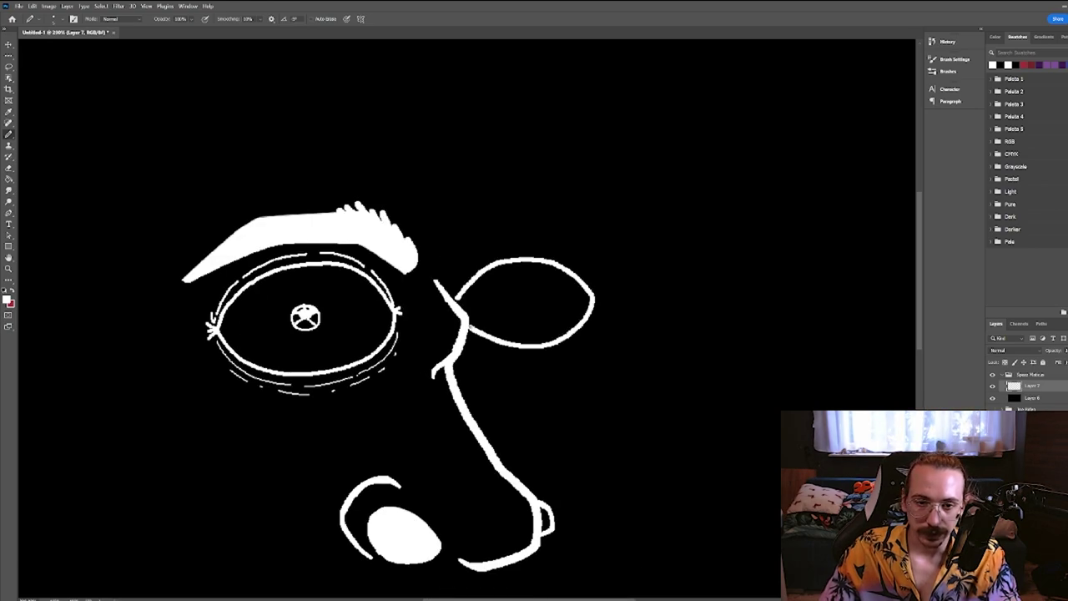
scroll(544, 310, "up", 2)
scroll(534, 324, "up", 2)
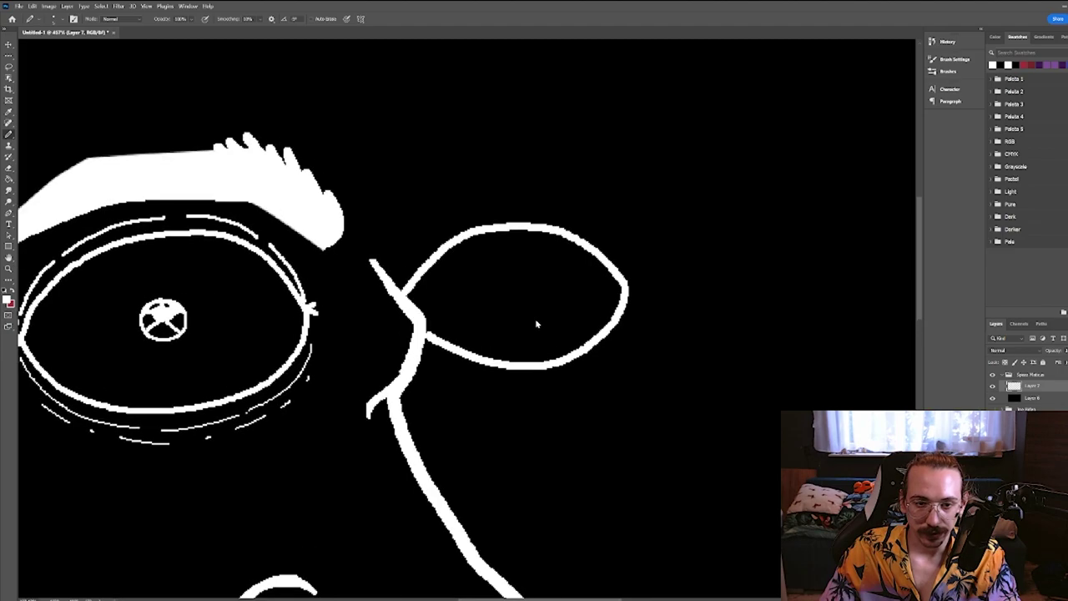
Draw thin broken crease lines beneath the smaller eye on the far side of the nose.
scroll(513, 306, "down", 5)
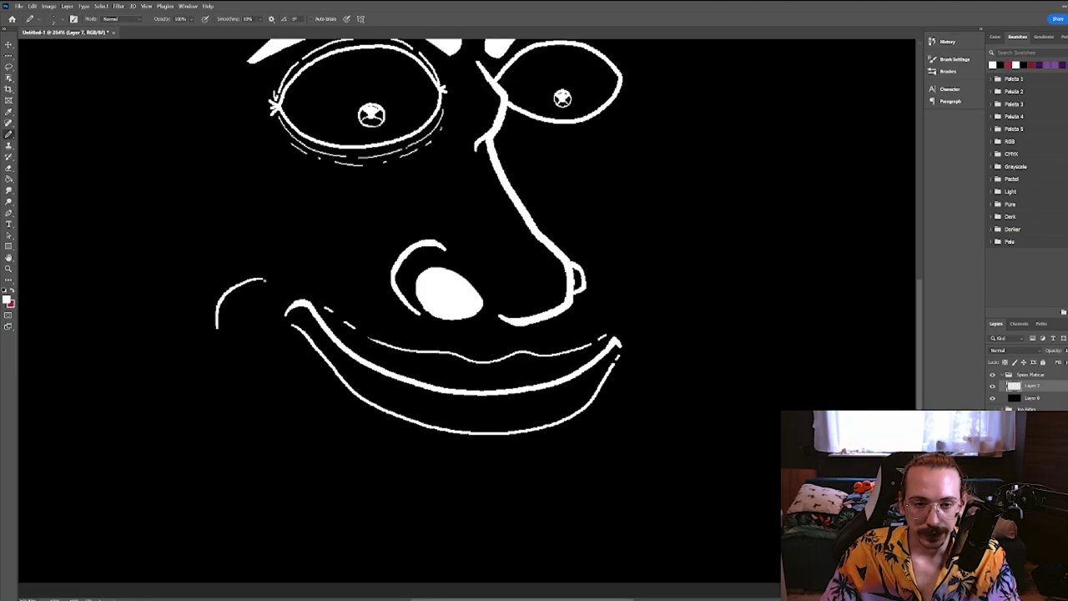
scroll(513, 306, "up", 4)
scroll(492, 325, "up", 3)
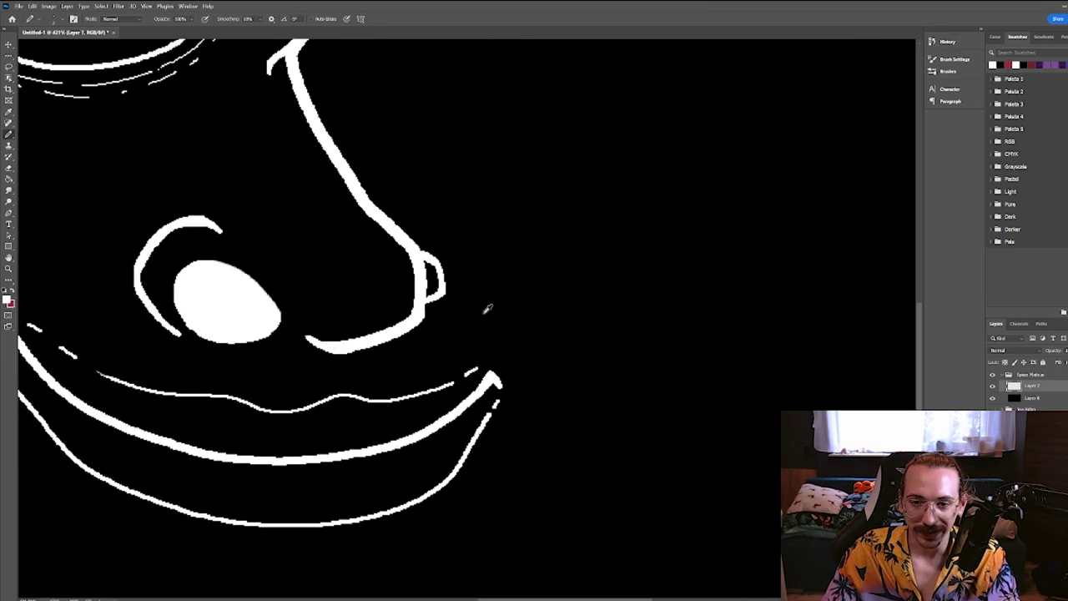
scroll(519, 341, "down", 4)
scroll(464, 314, "up", 3)
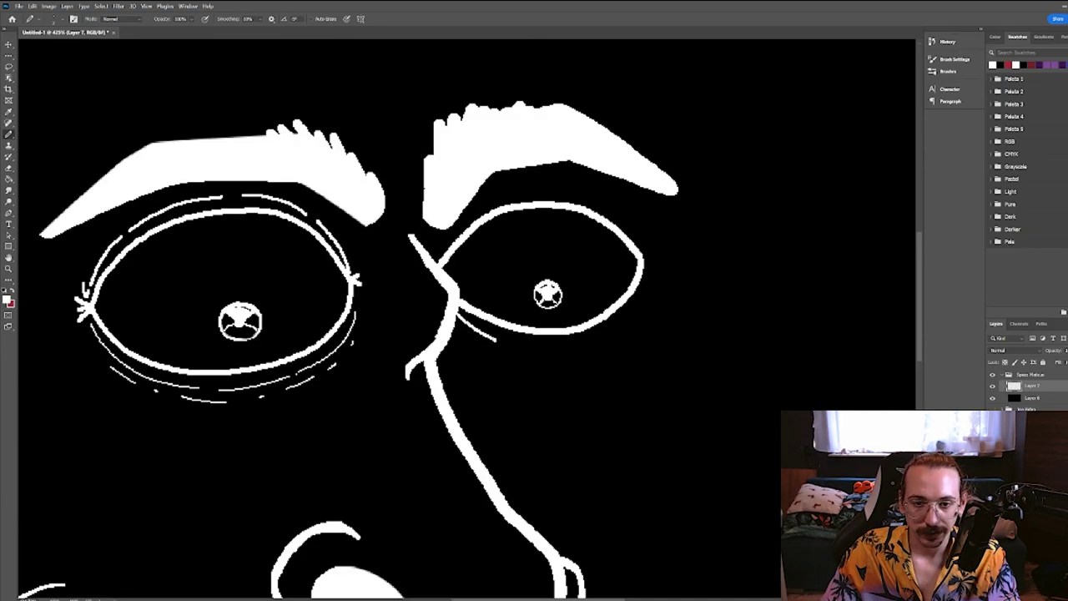
left_click_drag(457, 318, 500, 342)
left_click_drag(487, 344, 521, 350)
left_click_drag(530, 342, 611, 340)
left_click_drag(614, 327, 630, 309)
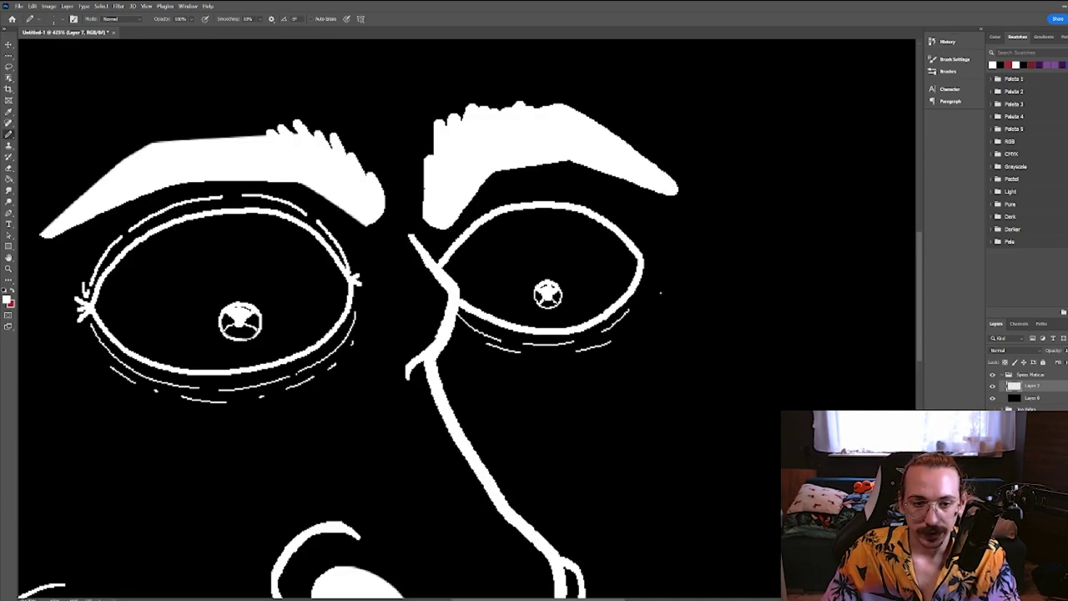
Add thin broken lid lines above the smaller eye and short crease strokes around its outer corner.
left_click_drag(488, 200, 601, 198)
left_click_drag(613, 213, 643, 244)
left_click_drag(641, 250, 658, 266)
left_click_drag(648, 276, 640, 315)
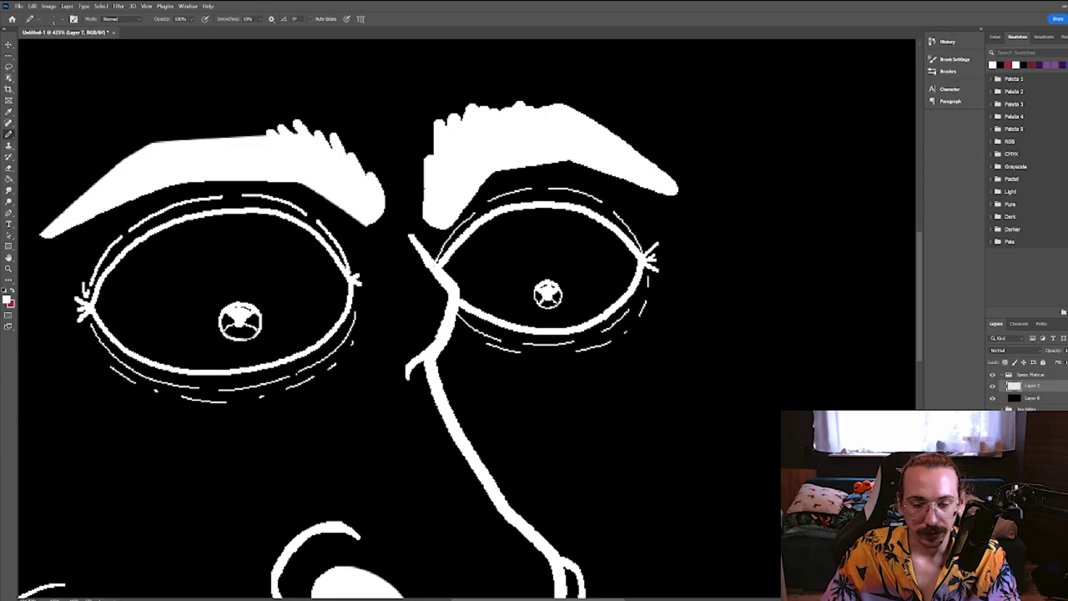
scroll(717, 255, "down", 3)
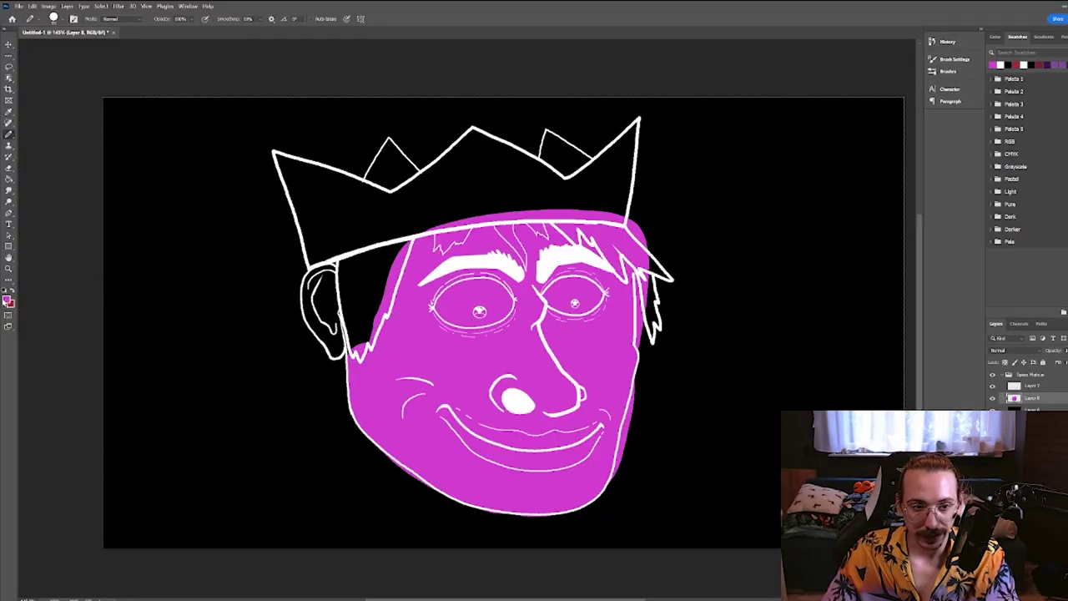
Fill the hair sections and fringe tufts beneath the crown with the sampled light pink.
key("i")
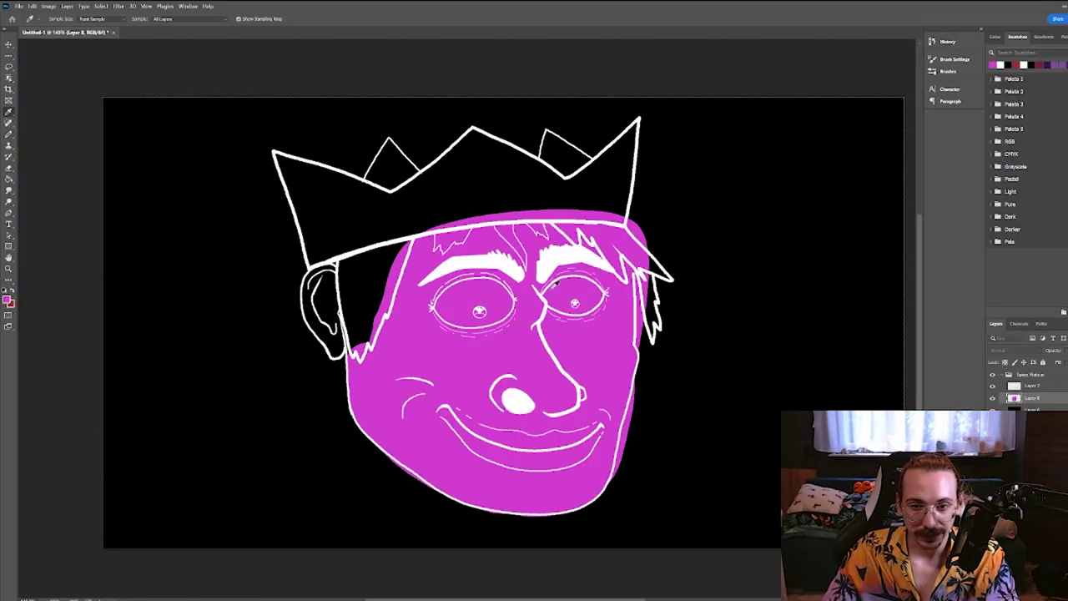
key("b")
scroll(490, 283, "up", 5)
key("i")
left_click(191, 365)
key("g")
left_click(467, 288)
key("i")
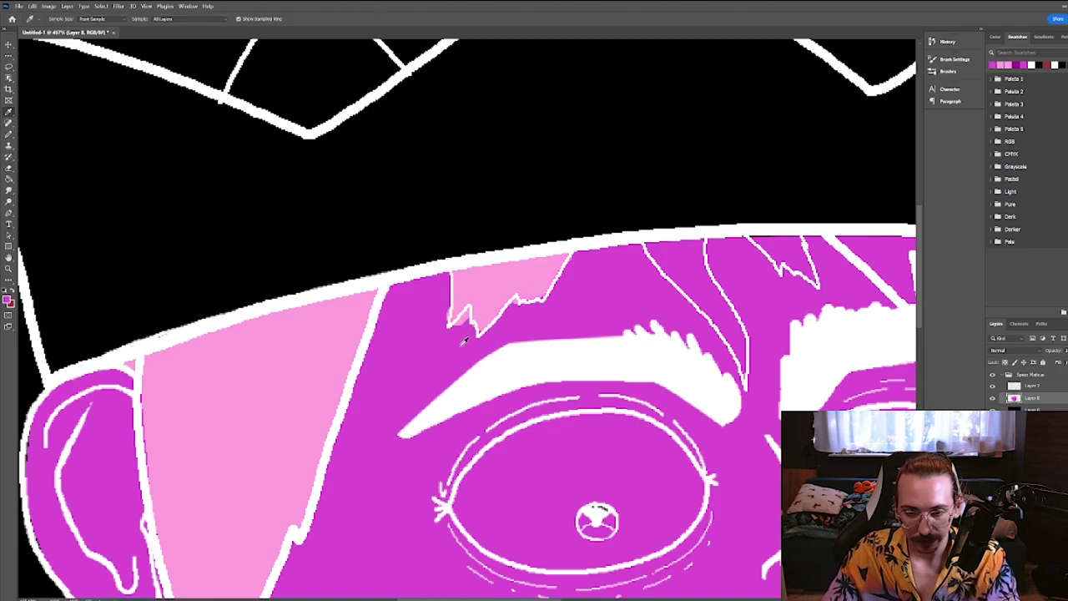
scroll(464, 341, "down", 3)
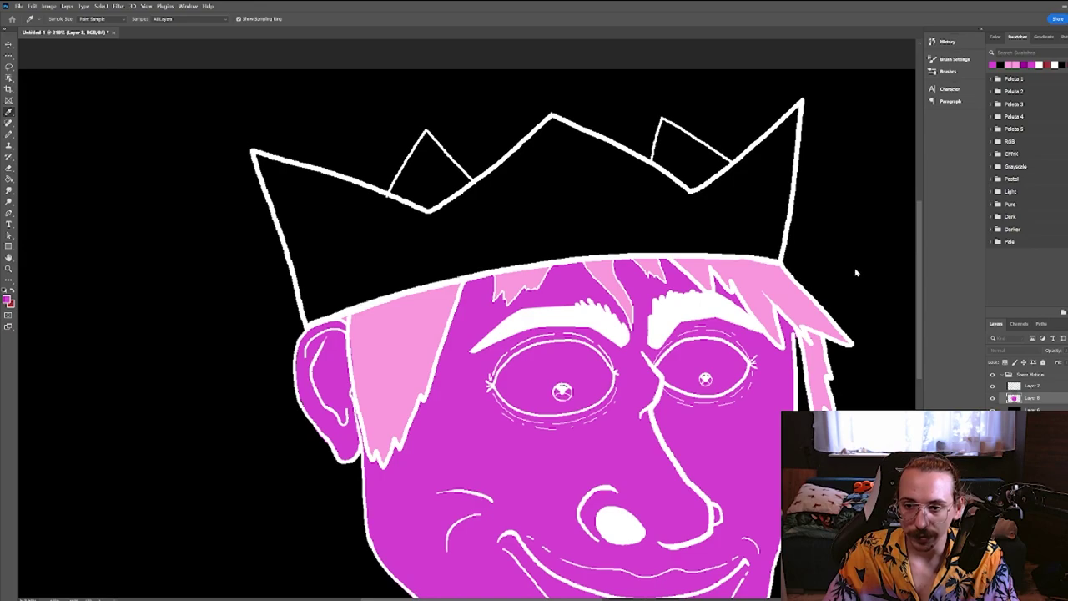
Color the areas around the pupils inside both eyes solid black.
scroll(419, 365, "up", 3)
key("b")
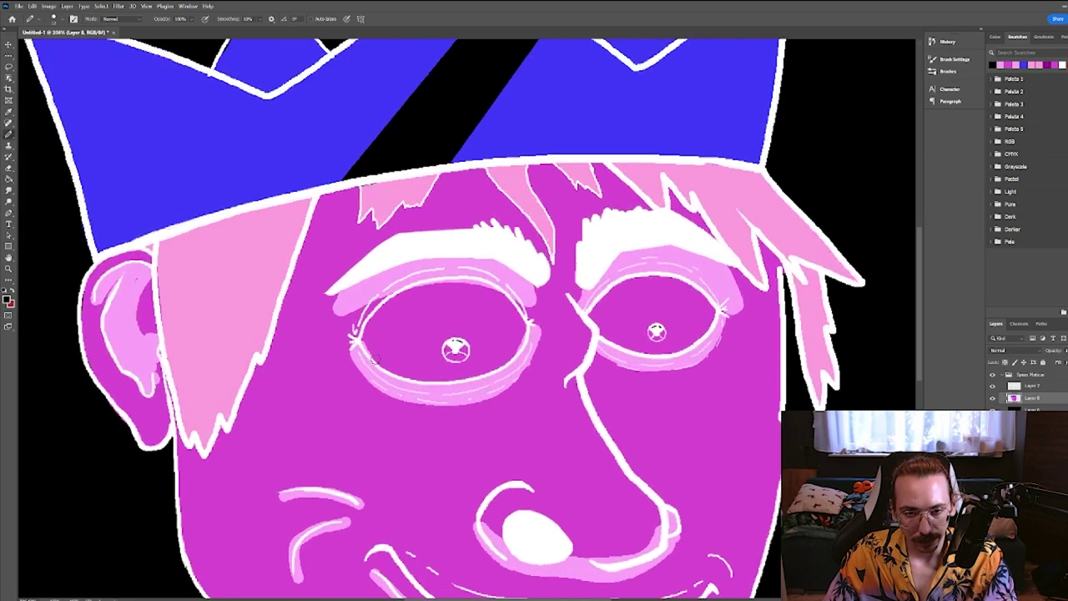
mouse_move(368, 350)
left_mouse_down()
mouse_move(409, 295)
mouse_move(439, 284)
left_mouse_up()
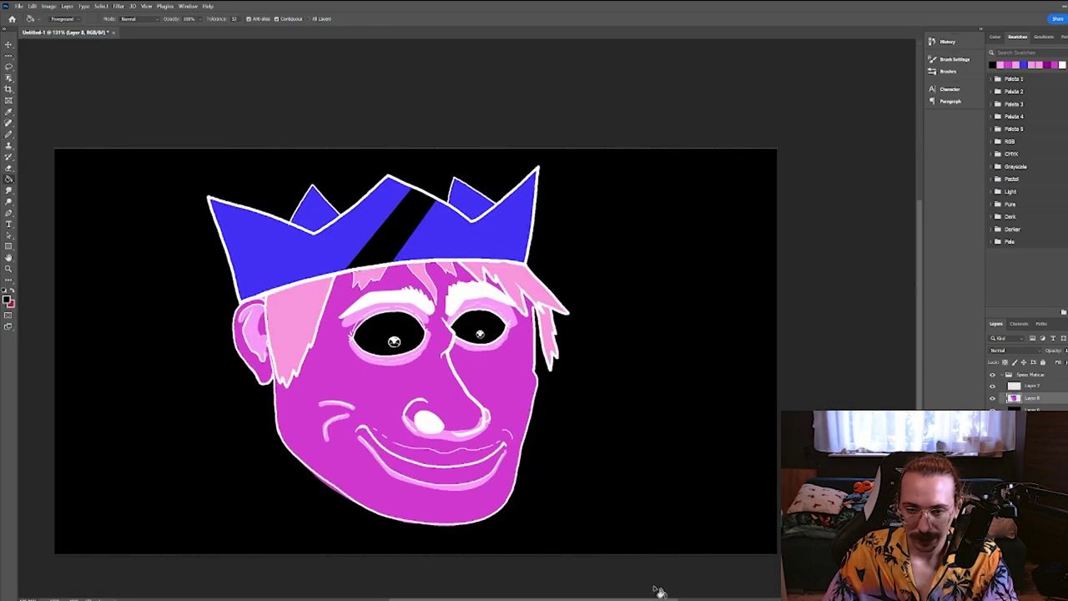
Add an Invert adjustment layer at the top of the crowned portrait's layer group.
scroll(244, 446, "up", 2)
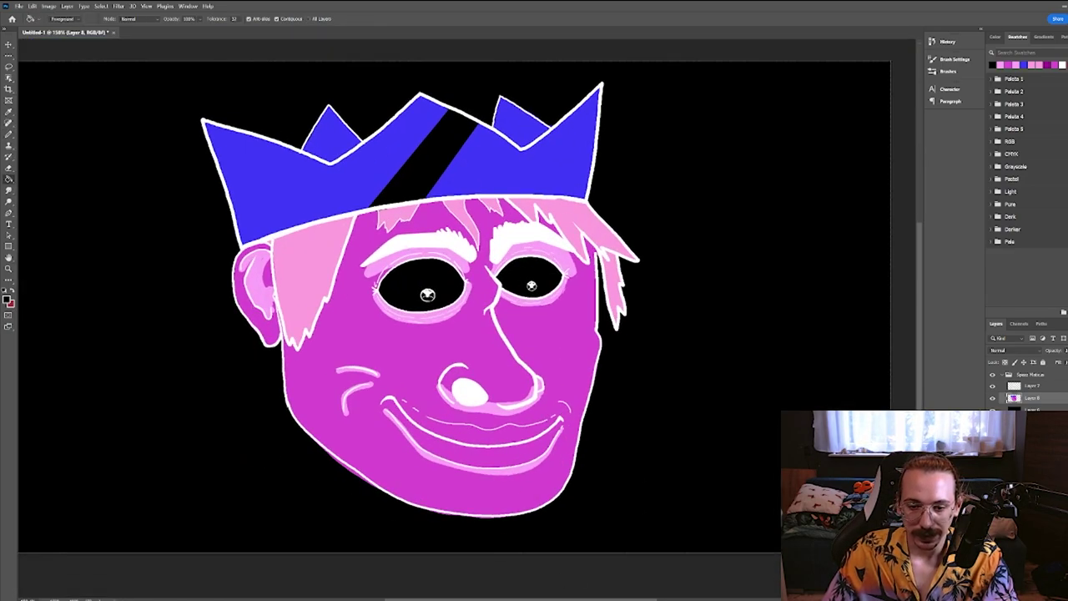
scroll(630, 538, "down", 3)
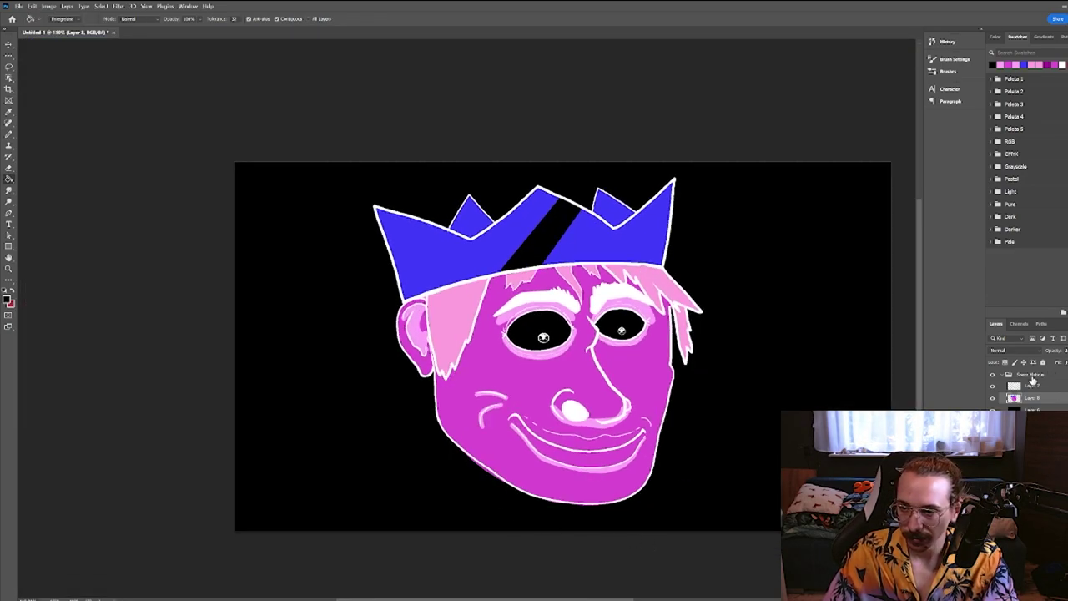
left_click(1032, 380)
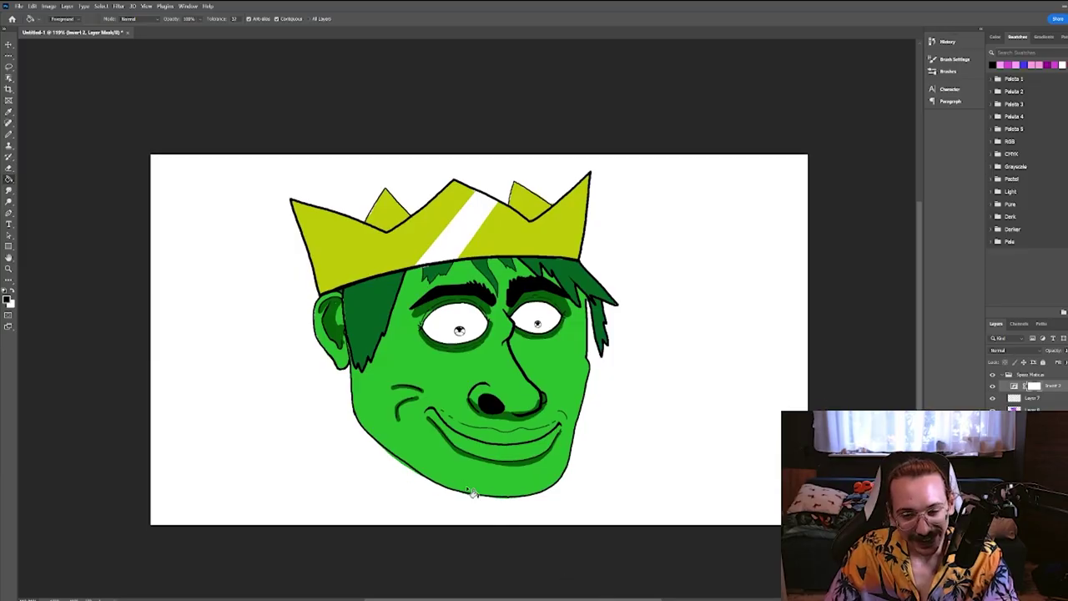
scroll(499, 451, "up", 2)
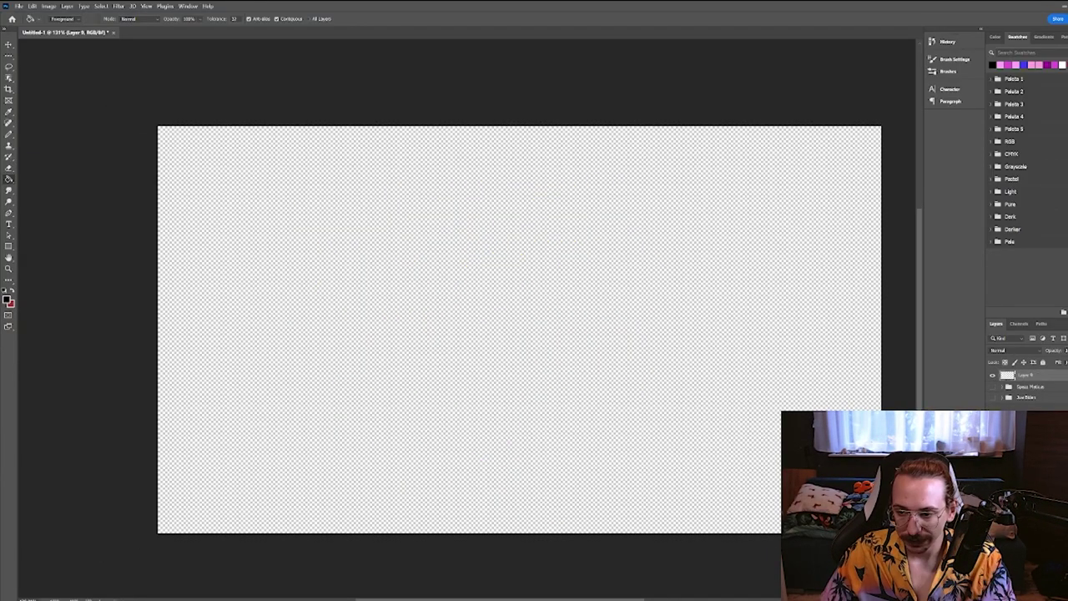
Fill the new layer with black and add an empty layer above it.
left_click(352, 284)
scroll(644, 586, "right", 2)
key("ctrl+shift+alt+n")
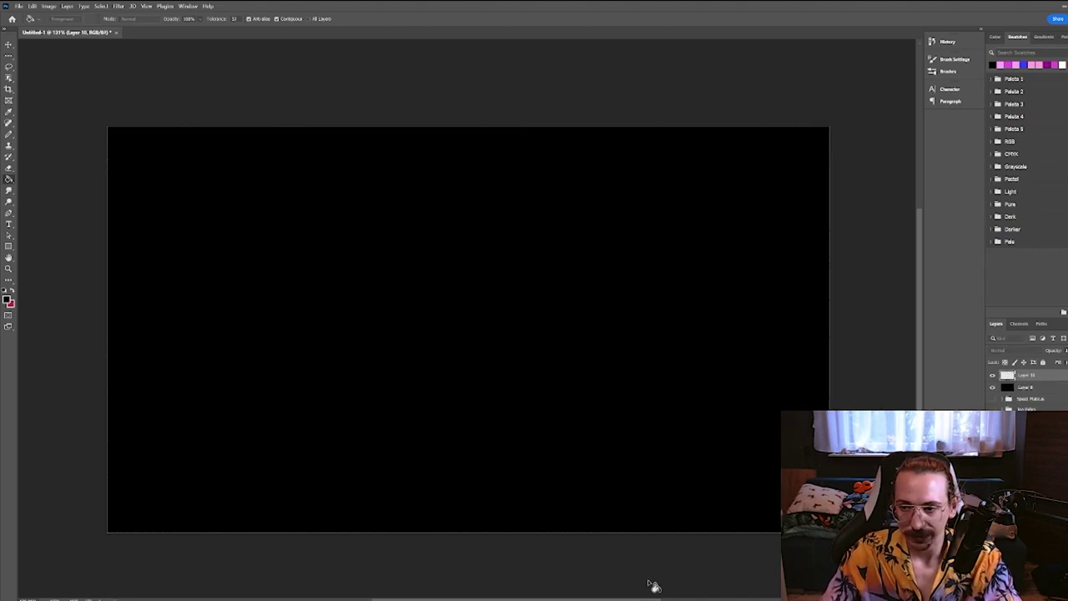
Draw an arched lower lip line in white with a short hook at one end on the empty layer.
scroll(1053, 396, "up", 1)
key("b")
scroll(512, 309, "up", 1)
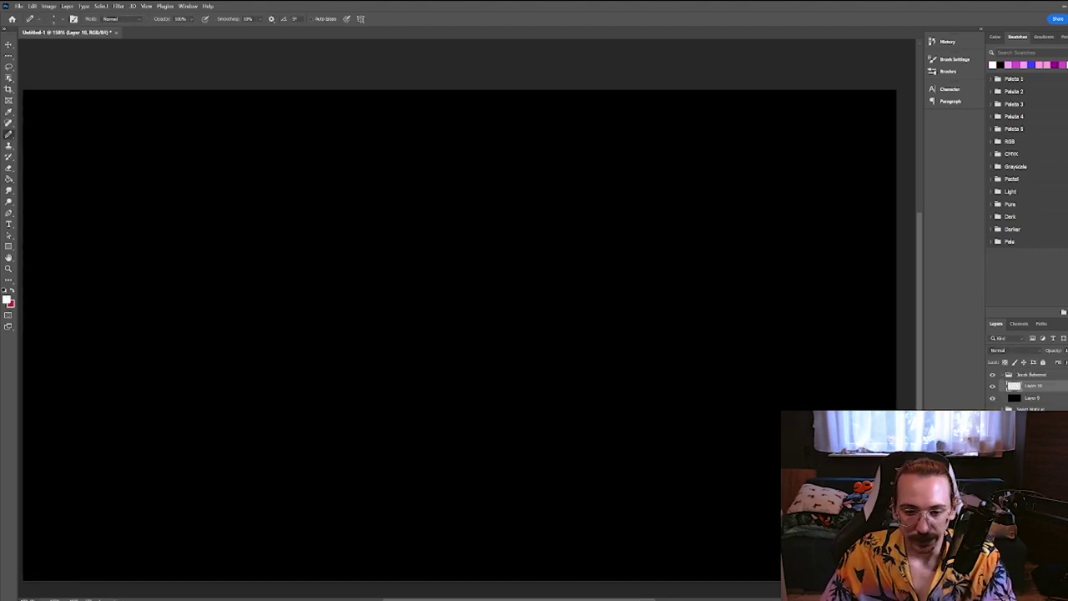
scroll(378, 448, "up", 1)
scroll(311, 432, "up", 2)
left_click_drag(528, 395, 288, 431)
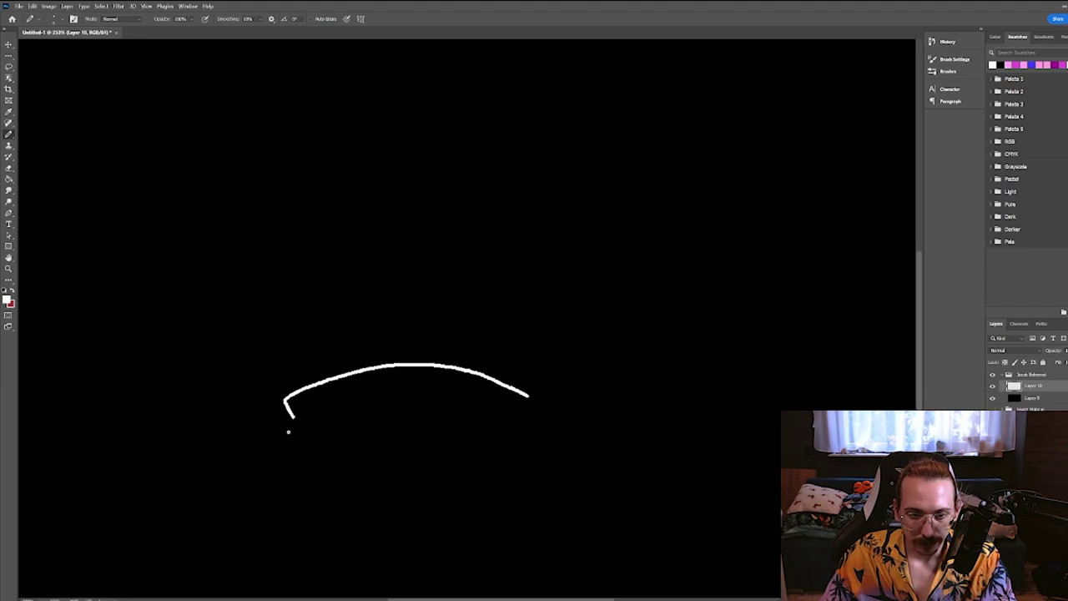
Draw a tall tusk at each side of the lower lip and pointed teeth of varying size between them.
scroll(304, 501, "down", 1)
left_click_drag(350, 399, 333, 440)
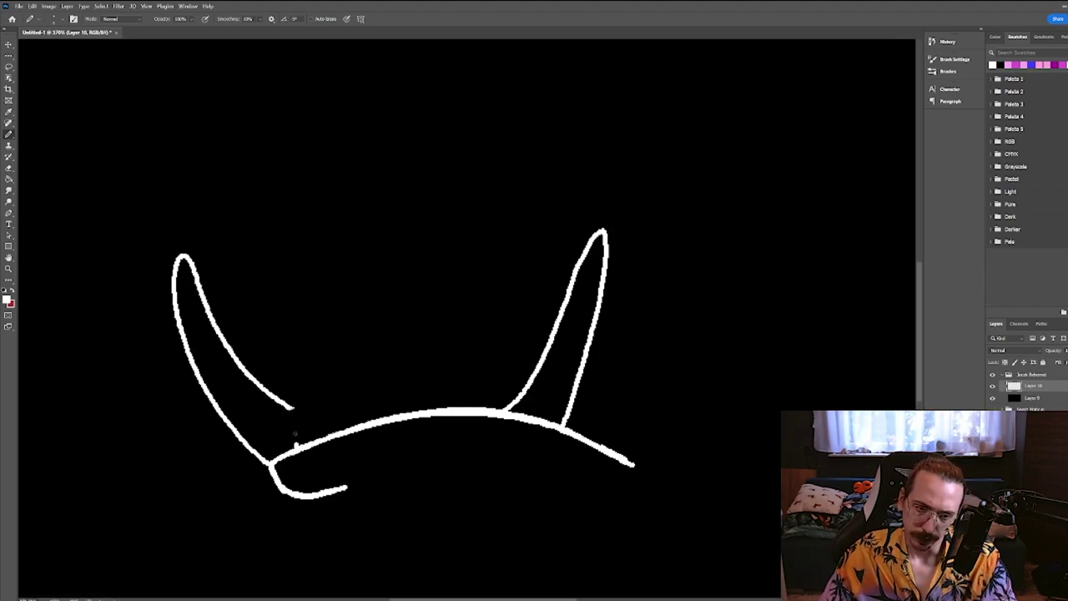
left_click_drag(294, 445, 292, 377)
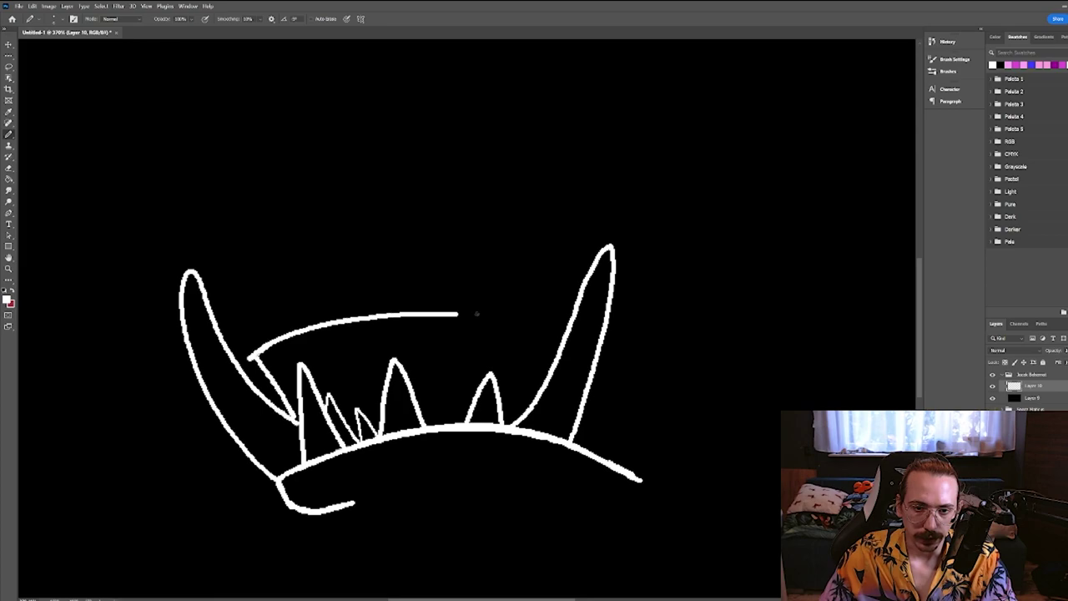
left_click(261, 312, "shift")
key("ctrl+z")
key("ctrl+z")
key("ctrl+z")
Draw a high arched upper mouth line behind the tusks and join it cleanly to the lower lip's far corner.
mouse_move(244, 329)
left_mouse_down()
mouse_move(581, 275)
mouse_move(630, 324)
mouse_move(657, 398)
left_mouse_up()
key("ctrl+z")
left_click_drag(633, 342, 655, 436)
left_click_drag(658, 472, 643, 482)
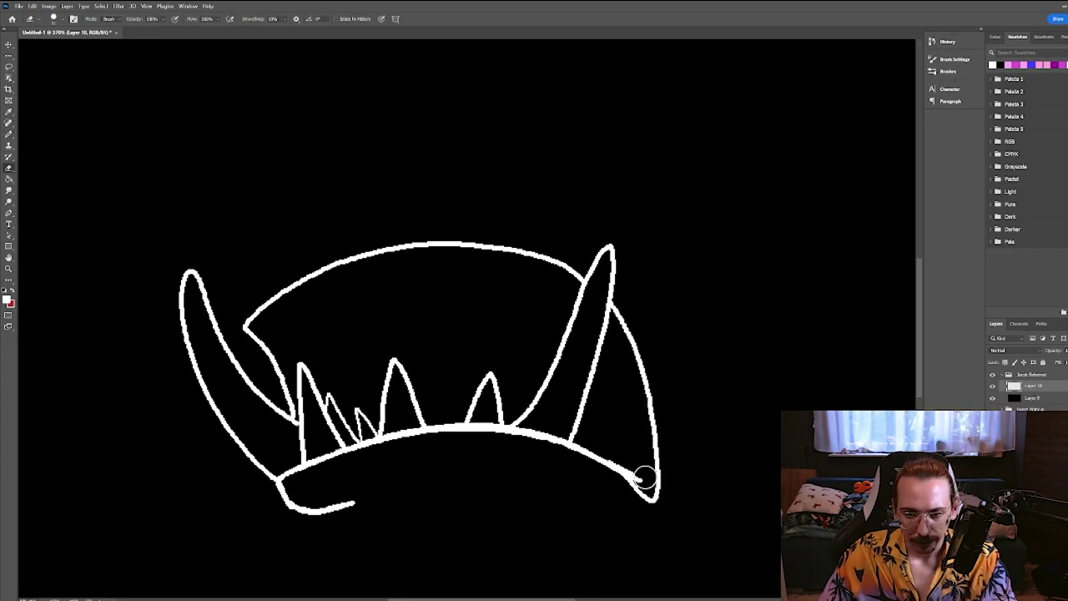
scroll(609, 448, "up", 5)
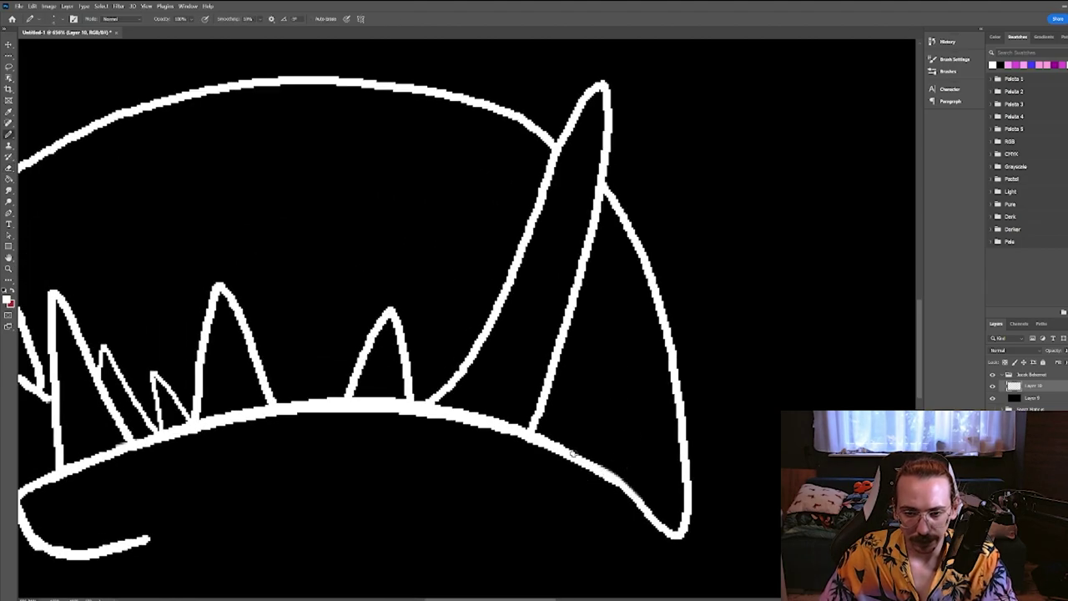
Draw the underside of the lower lip as a curved white line, undoing the stray strokes.
scroll(672, 534, "down", 1)
mouse_move(708, 502)
left_mouse_down()
mouse_move(691, 529)
mouse_move(653, 515)
mouse_move(679, 534)
mouse_move(708, 508)
mouse_move(689, 529)
mouse_move(632, 494)
left_mouse_up()
key("ctrl+z")
key("ctrl+z")
scroll(632, 494, "up", 2)
mouse_move(348, 381)
left_mouse_down()
mouse_move(134, 428)
mouse_move(297, 370)
left_mouse_up()
key("ctrl+z")
scroll(162, 422, "down", 1)
Trim the lower lip's underside with the Eraser to leave gaps in the line.
scroll(374, 384, "up", 1)
scroll(583, 361, "up", 1)
key("e")
left_click_drag(612, 369, 546, 382)
key("ctrl+z")
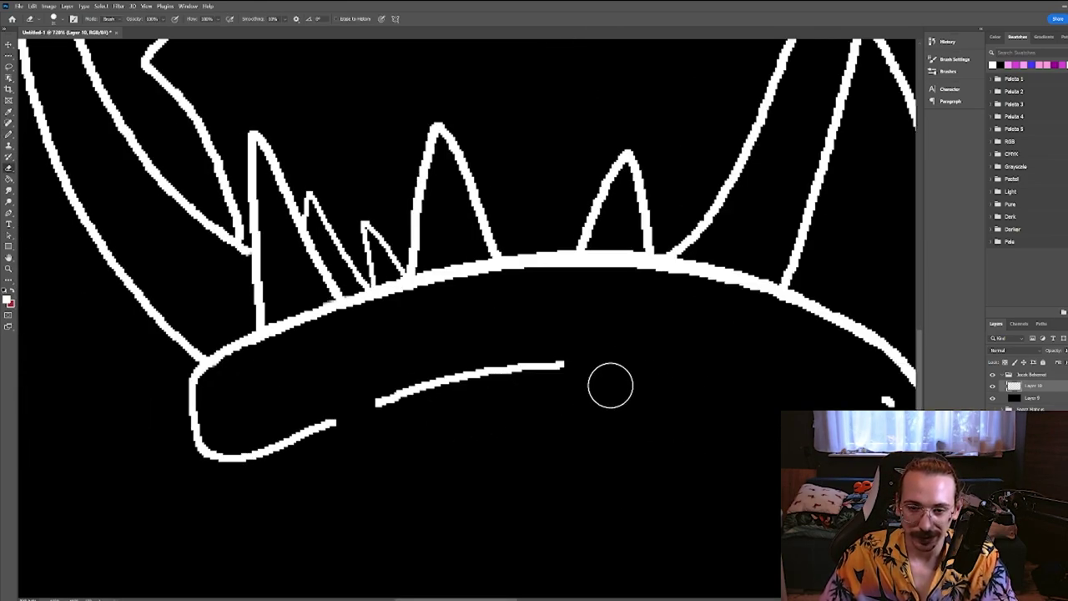
mouse_move(342, 426)
left_mouse_down()
mouse_move(351, 434)
mouse_move(292, 480)
left_mouse_up()
Draw a row of pointed upper teeth linked by a thin gum line inside the mouth.
key("b")
scroll(498, 389, "up", 5)
scroll(442, 347, "up", 2)
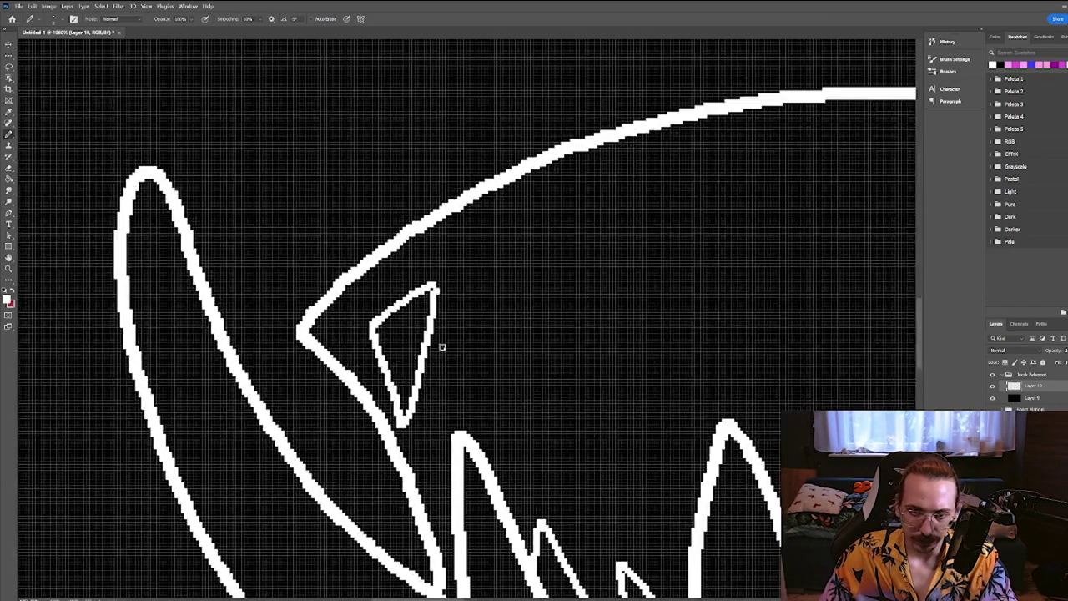
left_click_drag(433, 340, 508, 395)
scroll(509, 406, "down", 2)
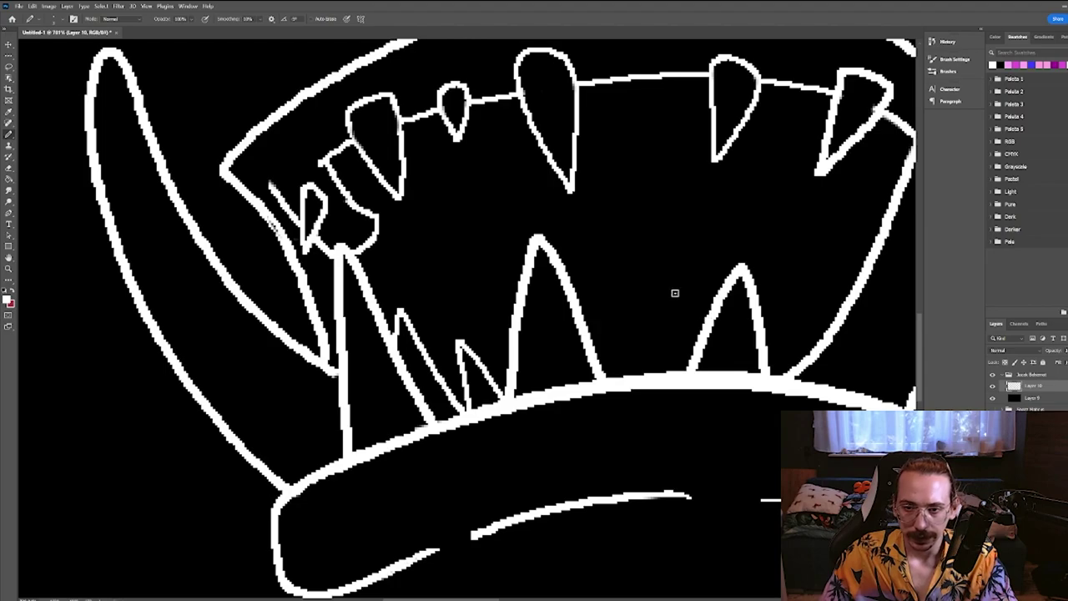
Draw heavy-lidded eye lines and curved cheek lines above the fanged mouth.
mouse_move(656, 247)
left_mouse_down()
mouse_move(576, 291)
mouse_move(609, 262)
mouse_move(749, 265)
left_mouse_up()
key("ctrl+z")
scroll(748, 265, "down", 3)
scroll(584, 303, "up", 2)
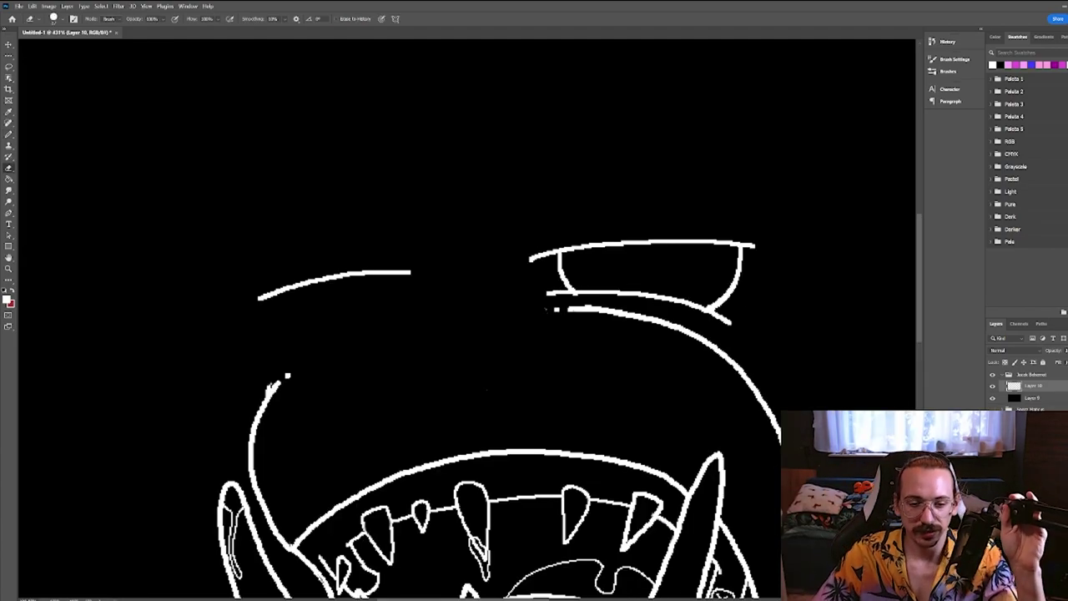
key("b")
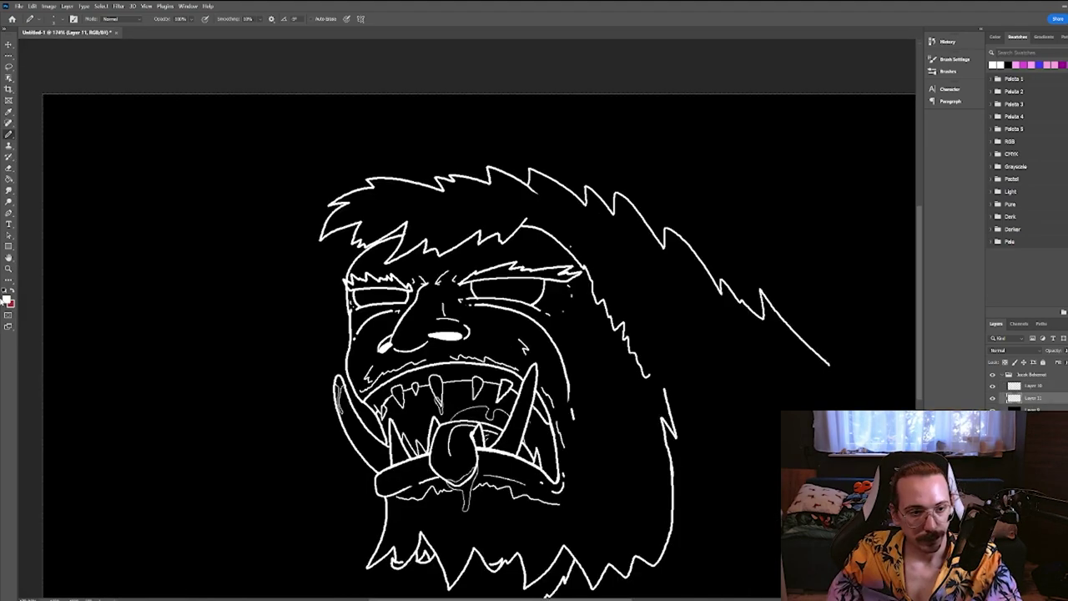
Paint a yellow-green base color over the face on the layer beneath the line art.
key("i")
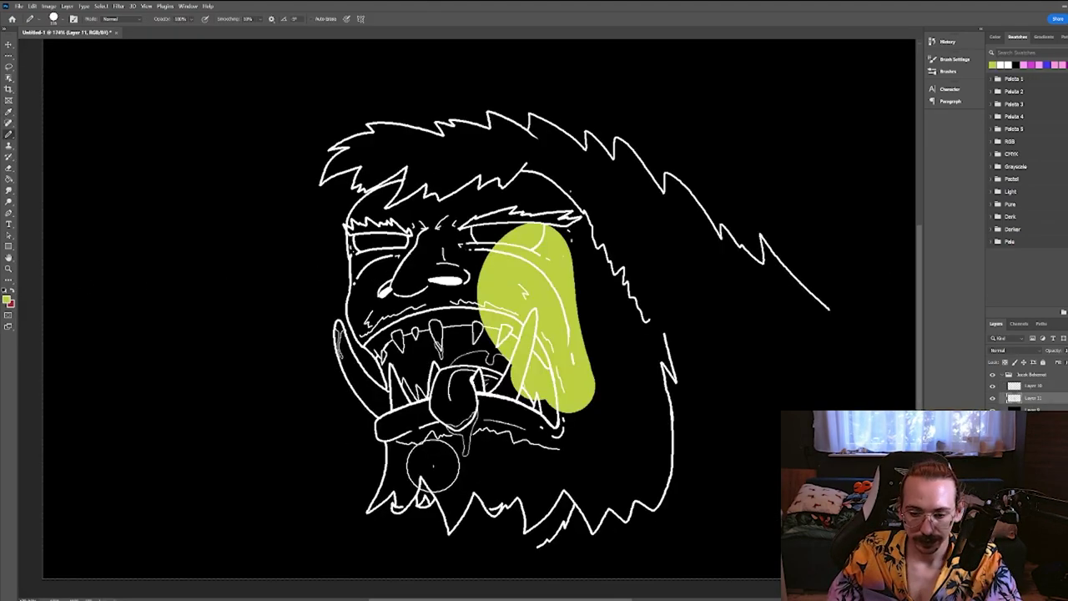
left_click(429, 462)
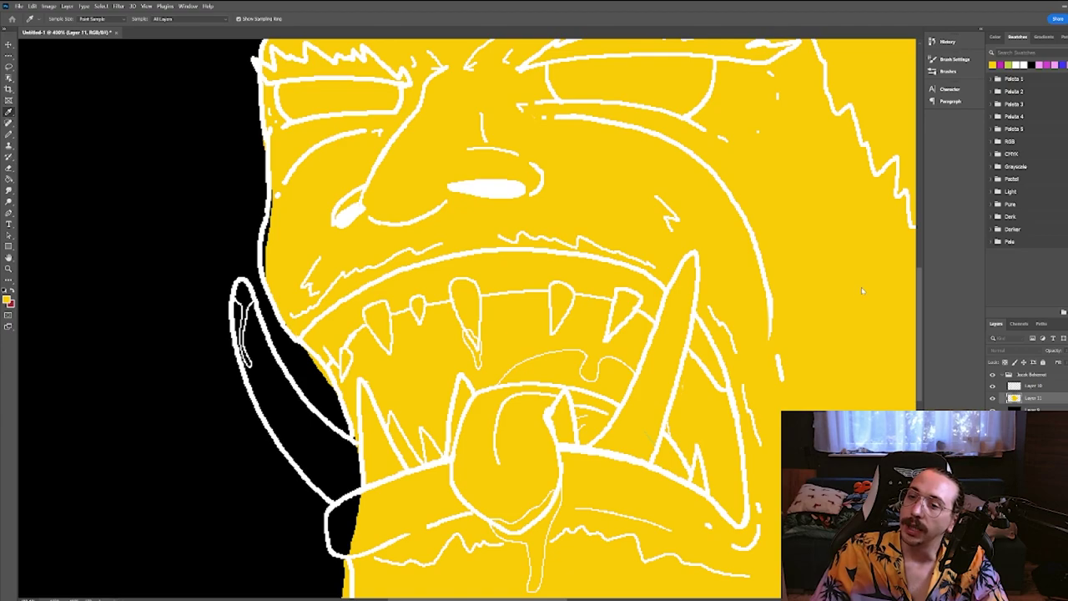
Paint the tusks and teeth dark navy on the color layer.
key("b")
left_click(353, 443)
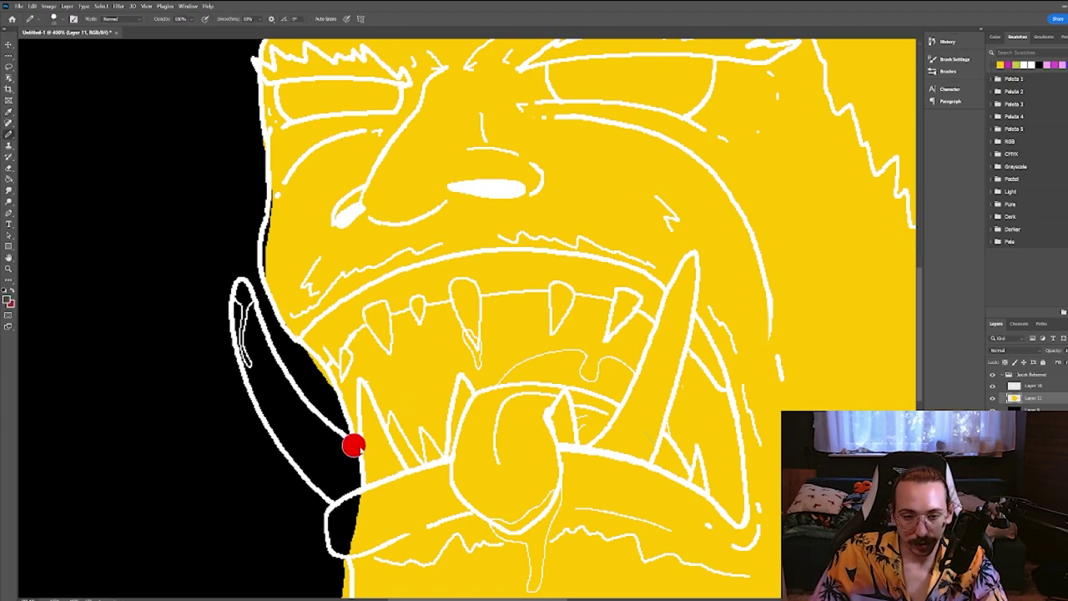
left_click(338, 484)
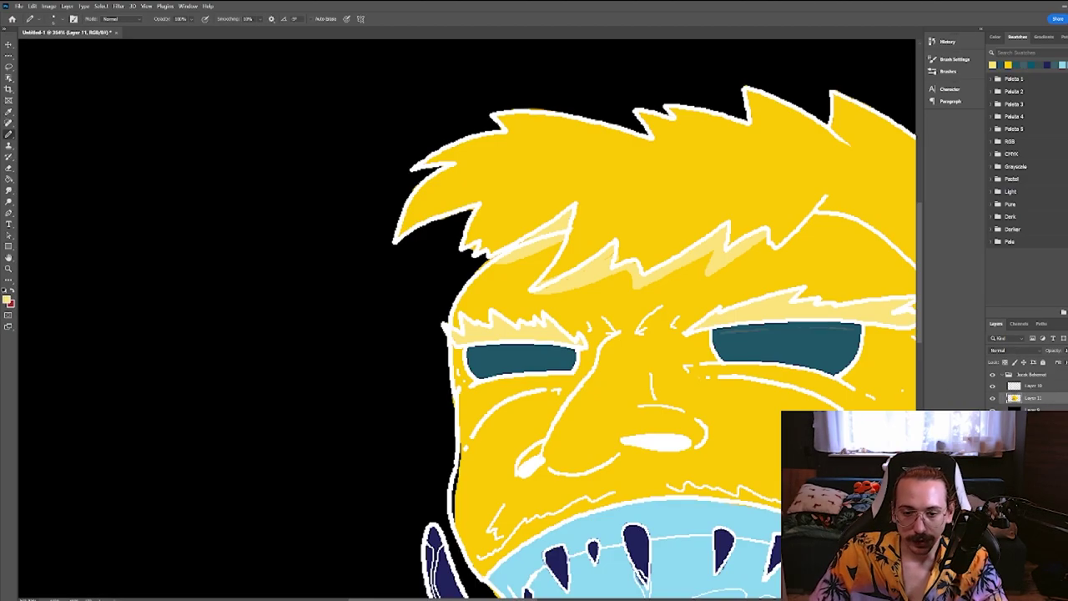
Shade the monster's face in pale yellow beneath the jagged fringe, below the lower gum and under the nose.
scroll(526, 256, "up", 3)
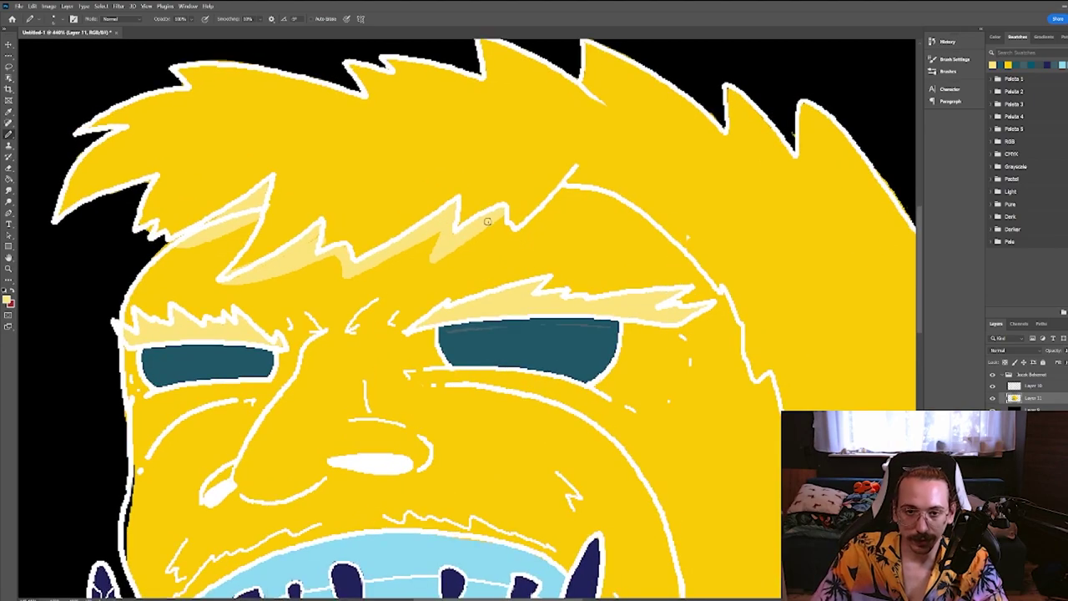
mouse_move(502, 213)
left_mouse_down()
mouse_move(576, 192)
mouse_move(539, 217)
left_mouse_up()
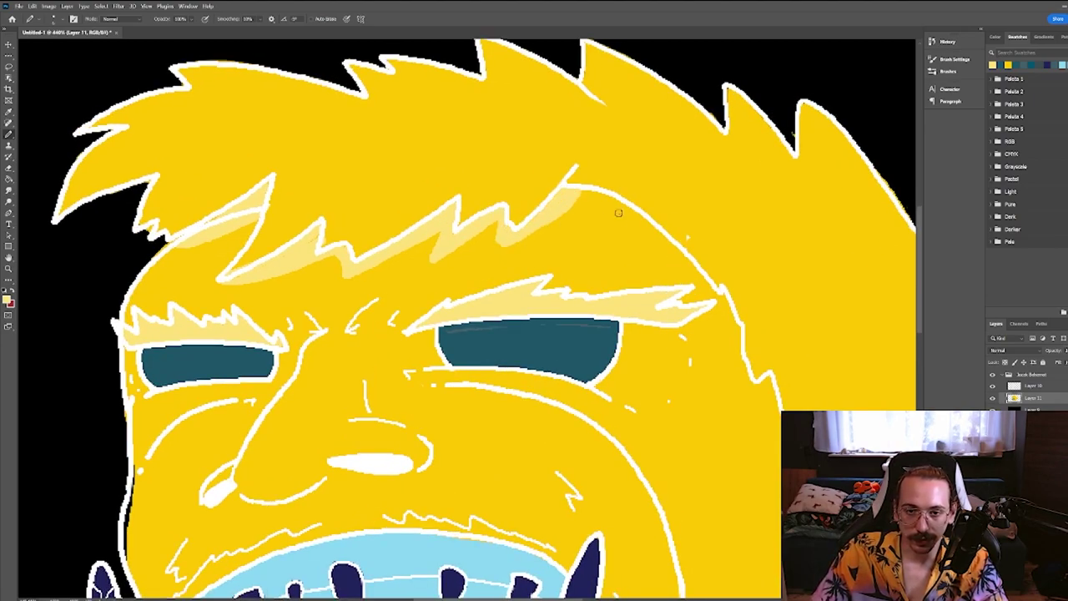
scroll(615, 211, "down", 8)
scroll(412, 344, "up", 8)
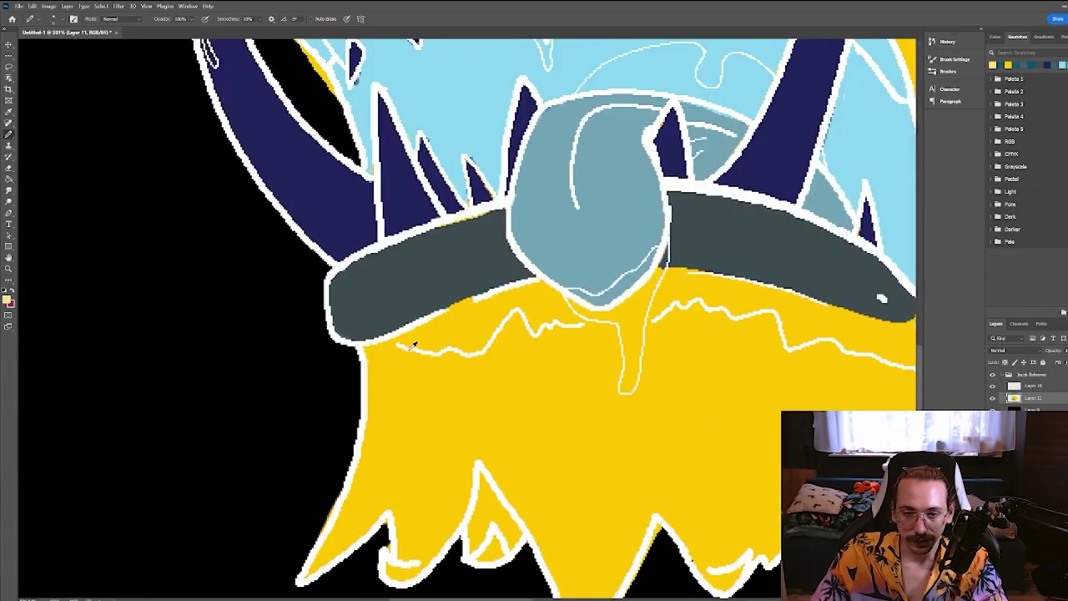
key("ctrl+z")
left_click_drag(365, 350, 546, 282)
scroll(659, 272, "up", 5)
mouse_move(371, 282)
left_mouse_down()
mouse_move(314, 315)
mouse_move(282, 298)
mouse_move(433, 268)
left_mouse_up()
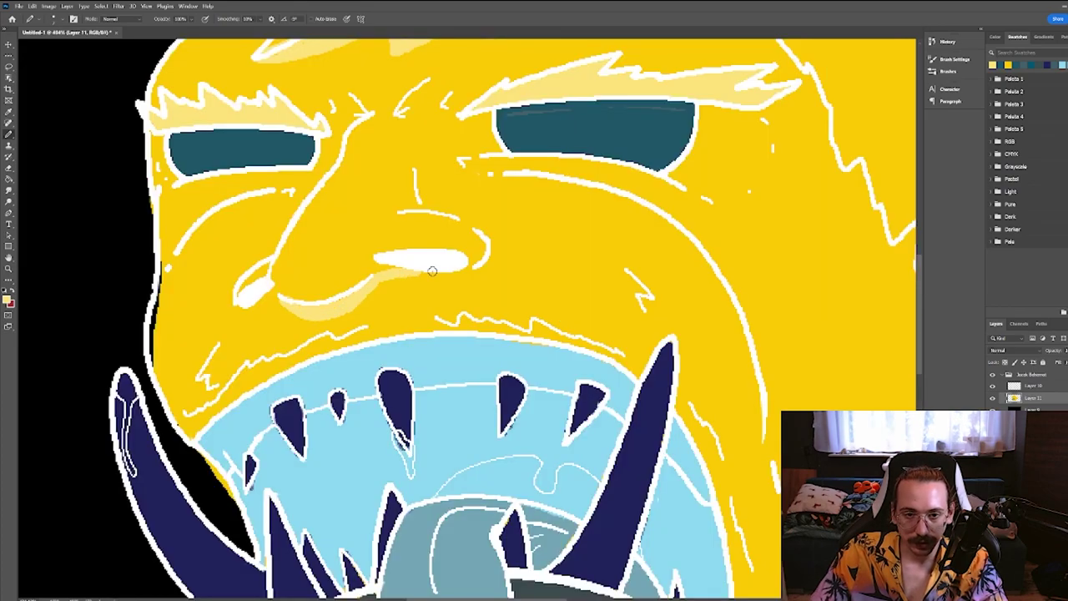
scroll(468, 229, "down", 2)
scroll(236, 177, "down", 4)
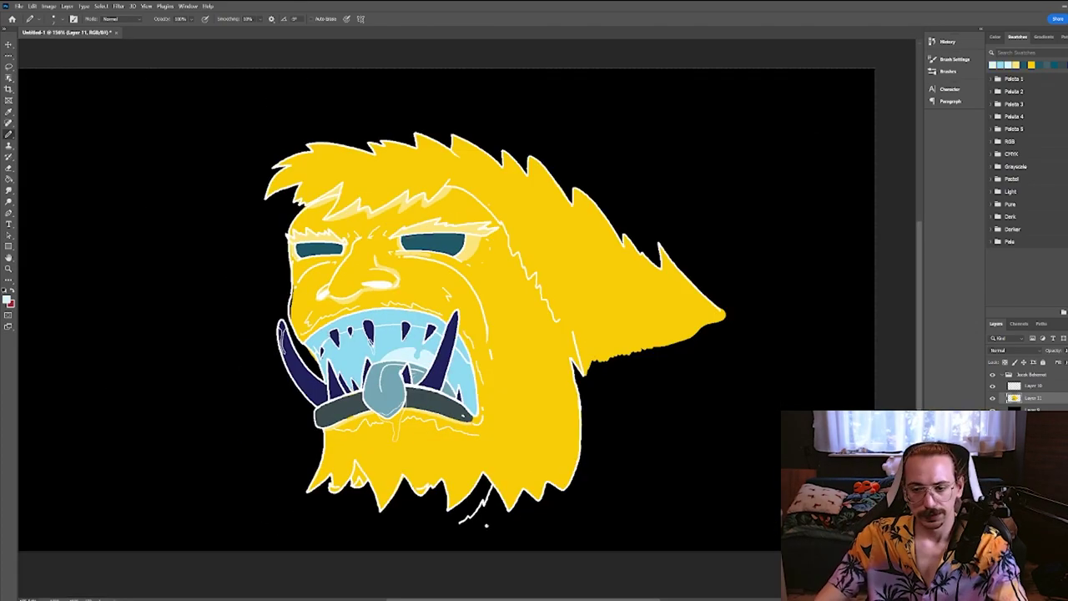
Add an Invert adjustment layer at the top of the monster's layer group and collapse the group.
left_click(1016, 378)
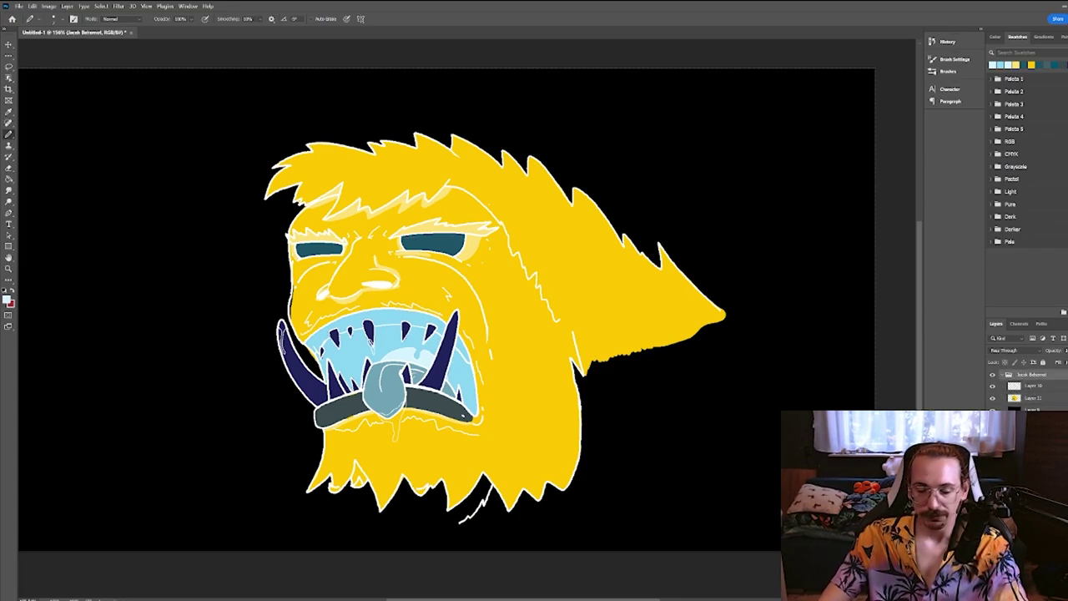
key("ctrl+i")
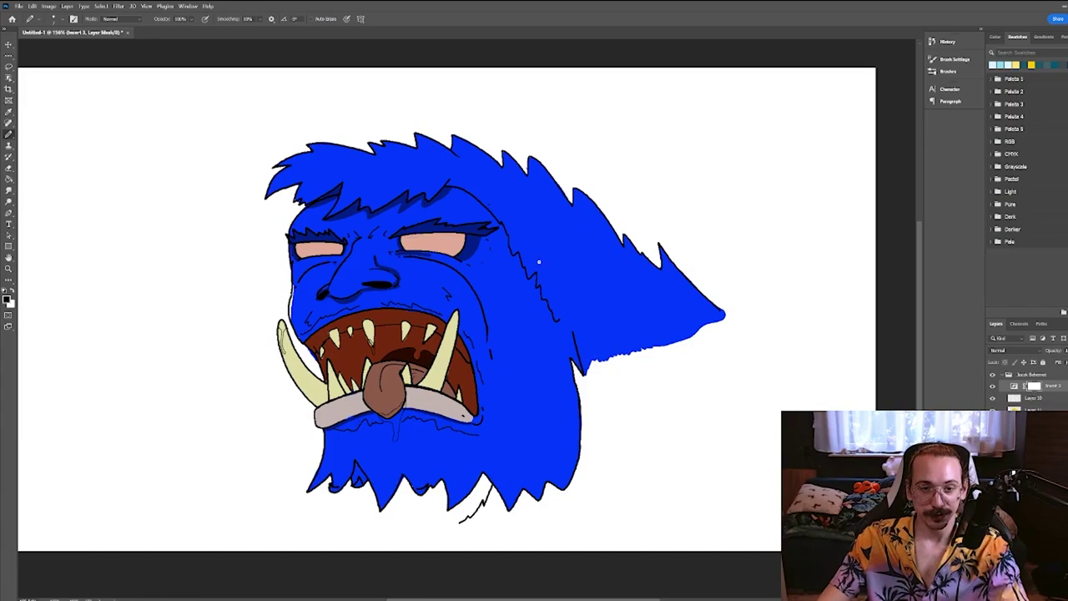
scroll(632, 74, "left", 2)
scroll(632, 75, "up", 1)
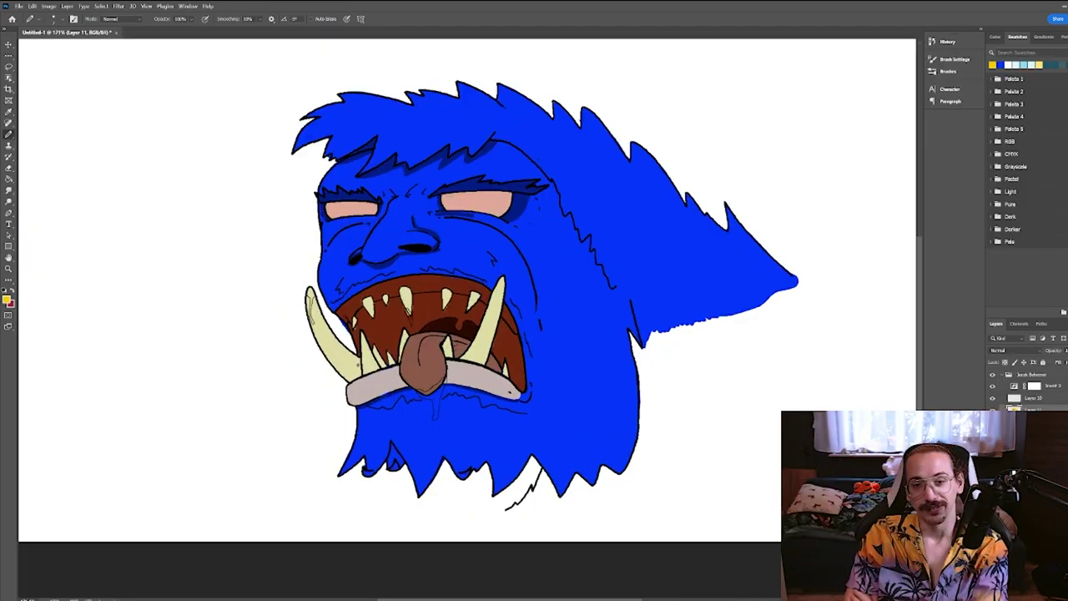
scroll(408, 417, "down", 1)
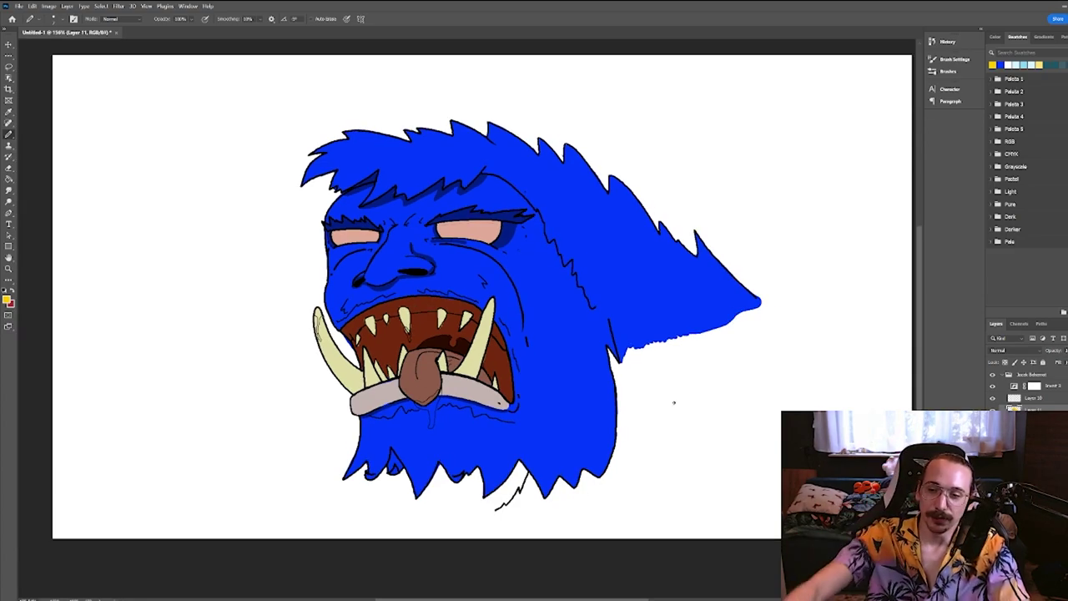
left_click(1002, 377)
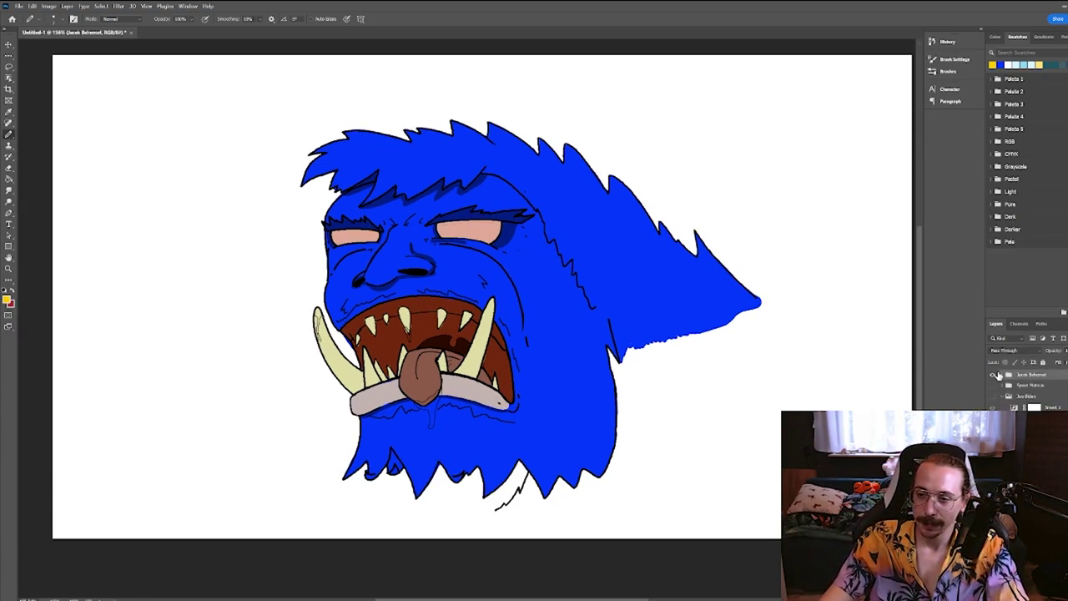
scroll(816, 390, "up", 1)
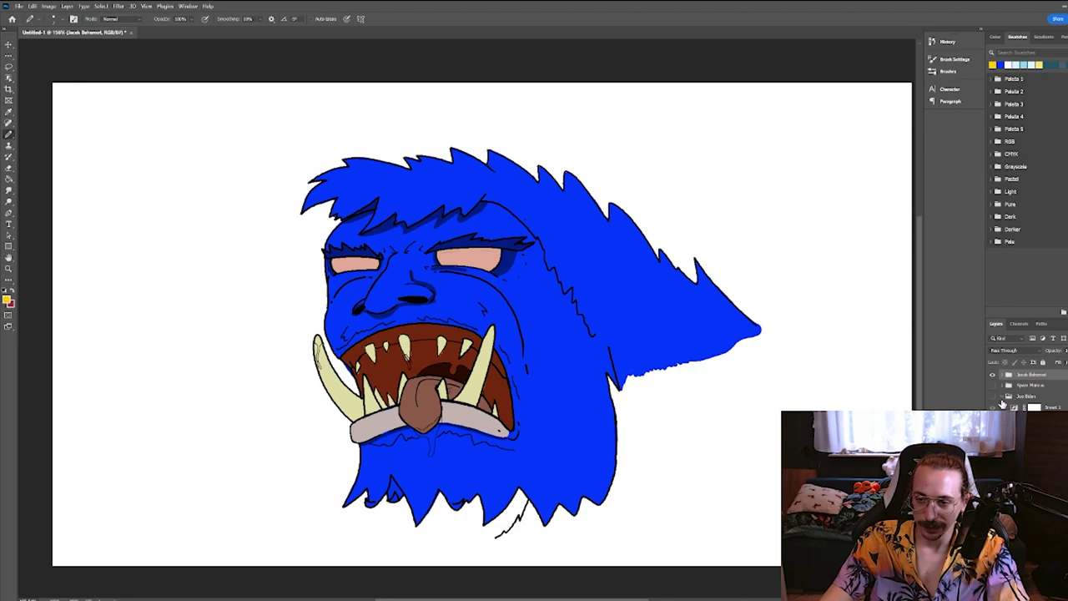
Draw a horse head's muzzle and jaw in white on a new layer over black, with a brow bulge and round nostrils.
scroll(762, 412, "down", 2)
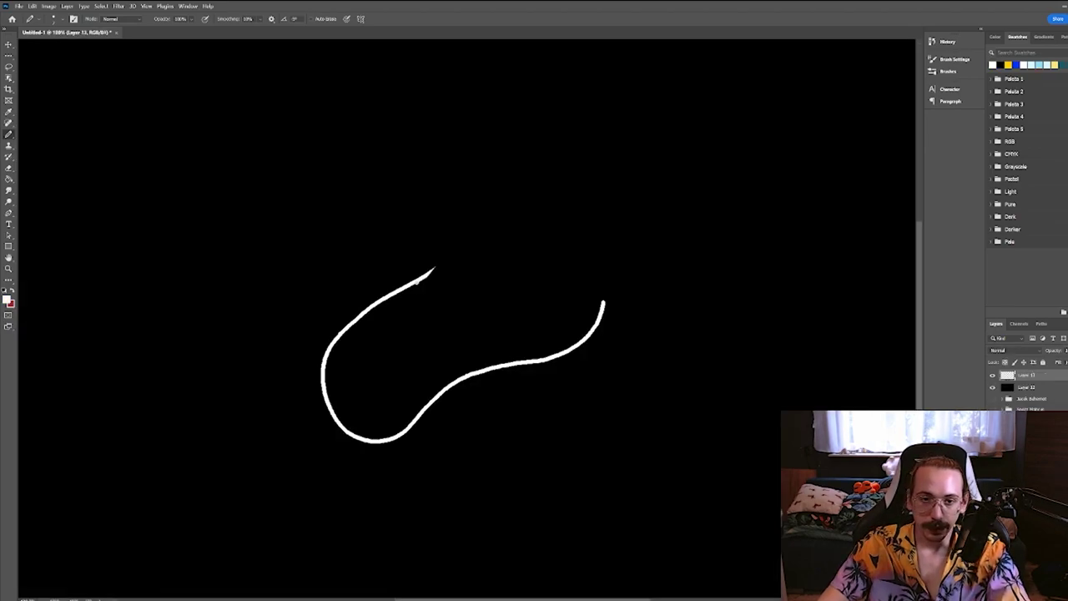
left_click_drag(418, 262, 436, 214)
left_click_drag(350, 389, 333, 399)
scroll(334, 399, "up", 2)
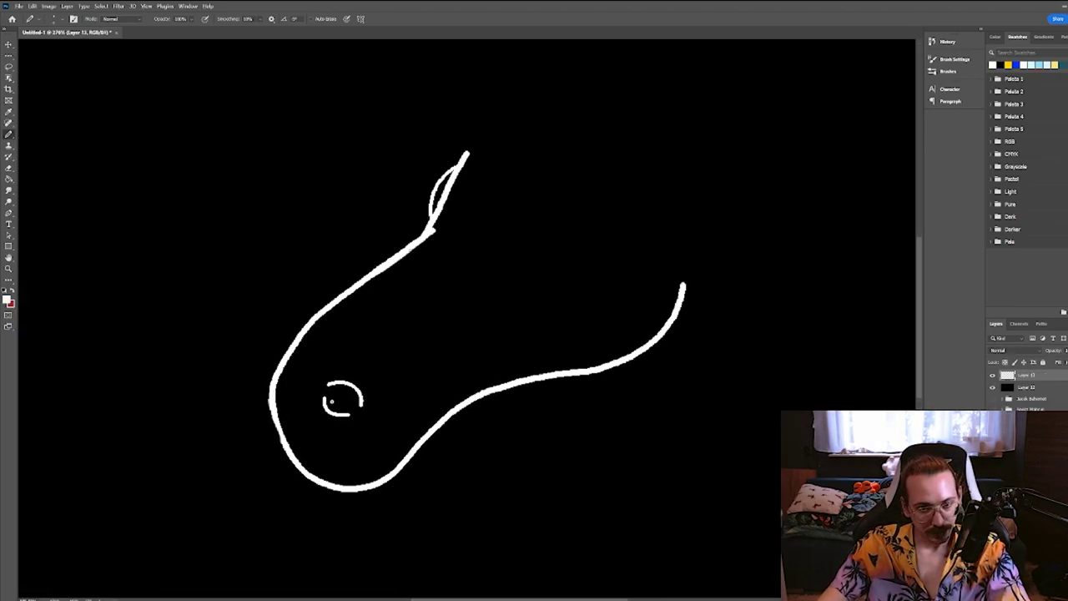
scroll(313, 426, "up", 1)
left_click_drag(256, 367, 254, 391)
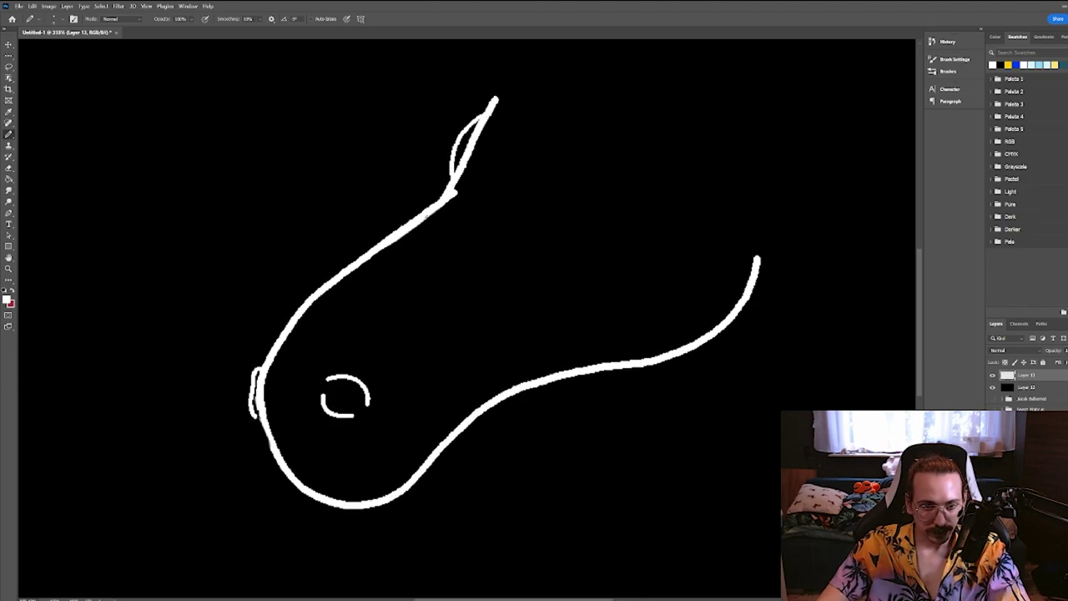
Fill the small brow bulge above the bridge of the horse's nose with solid white.
key("g")
scroll(310, 402, "up", 4)
left_click(345, 397)
left_click(464, 151)
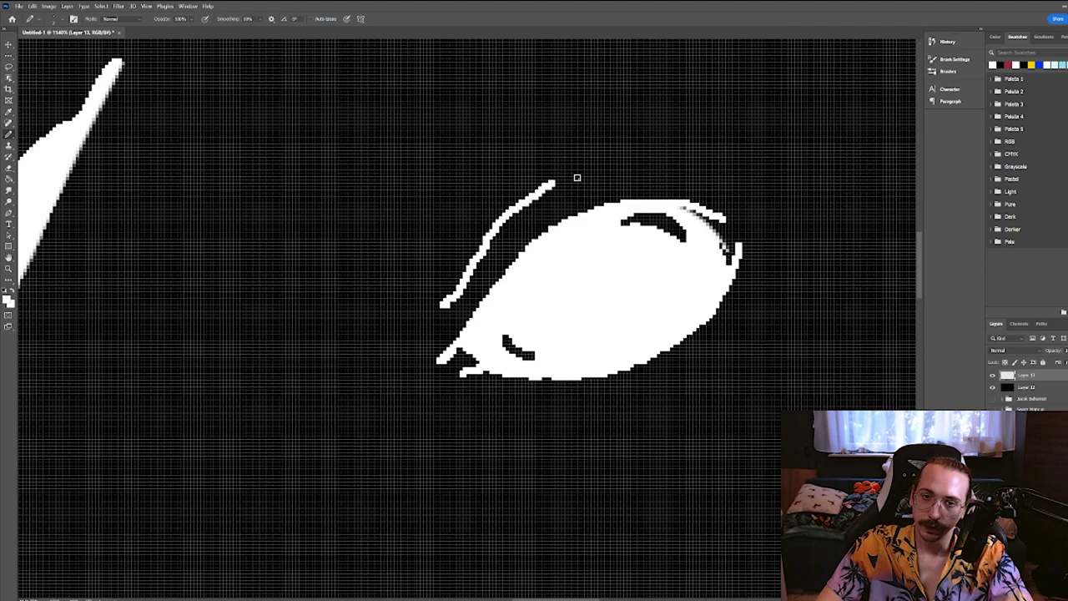
Draw broken crease lines around the white almond-shaped eye and add short lash marks at its outer corner.
left_click_drag(577, 177, 647, 167)
scroll(668, 250, "down", 2)
mouse_move(738, 204)
left_mouse_down()
mouse_move(687, 271)
mouse_move(631, 315)
left_mouse_up()
key("ctrl+z")
mouse_move(724, 207)
left_mouse_down()
mouse_move(650, 297)
mouse_move(602, 316)
mouse_move(505, 327)
left_mouse_up()
left_click(447, 319)
scroll(447, 318, "down", 3)
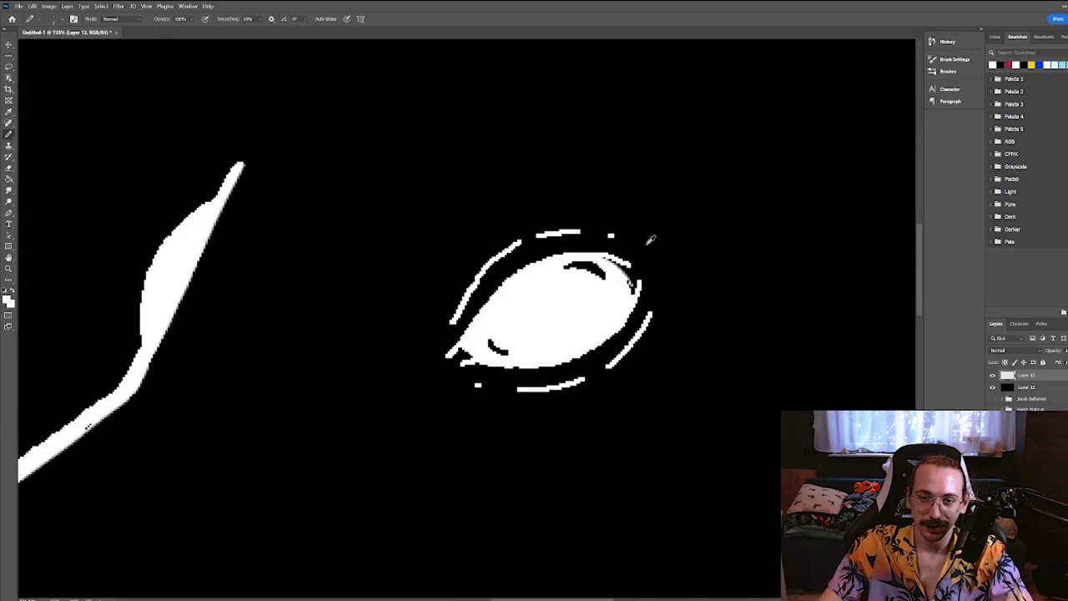
scroll(643, 257, "up", 3)
left_click(643, 255)
key("ctrl+z")
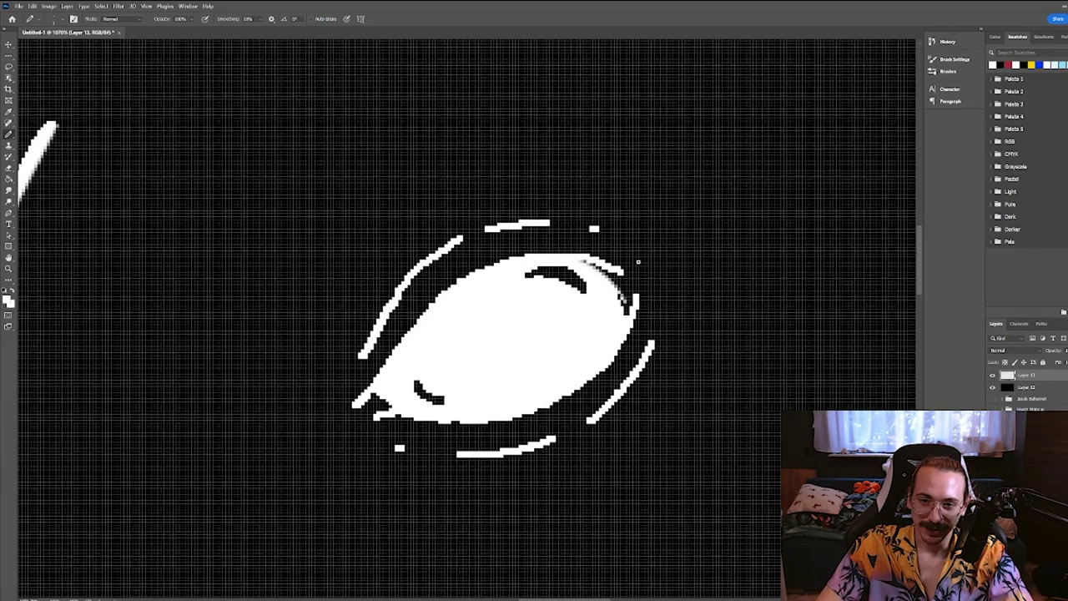
Erase the segmented horn on the forehead and redraw it longer and tilted further upward.
scroll(699, 305, "down", 10)
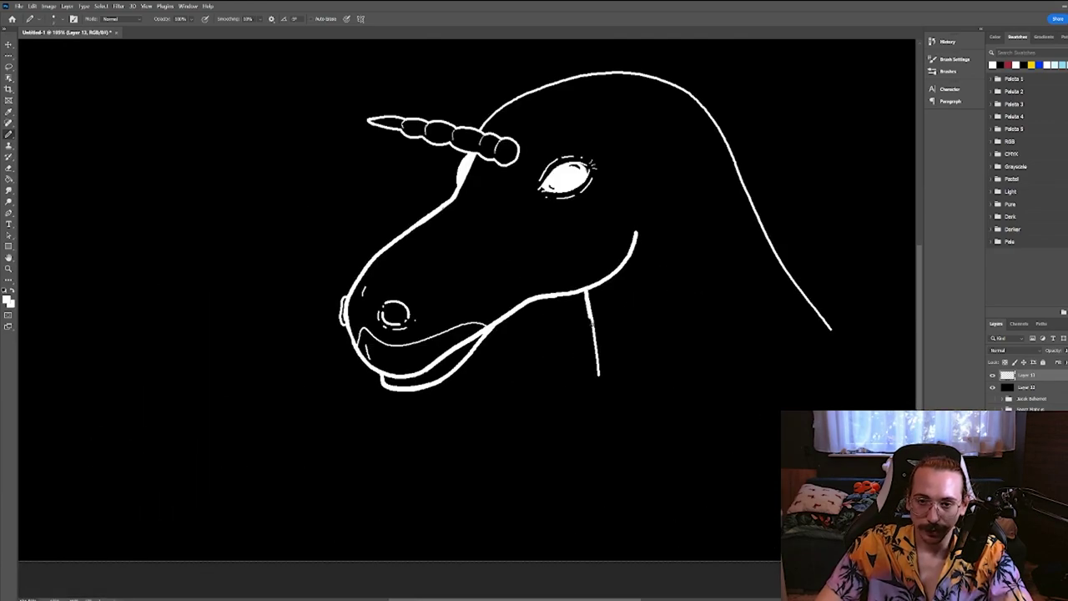
key("v")
scroll(640, 365, "down", 1)
scroll(564, 357, "up", 4)
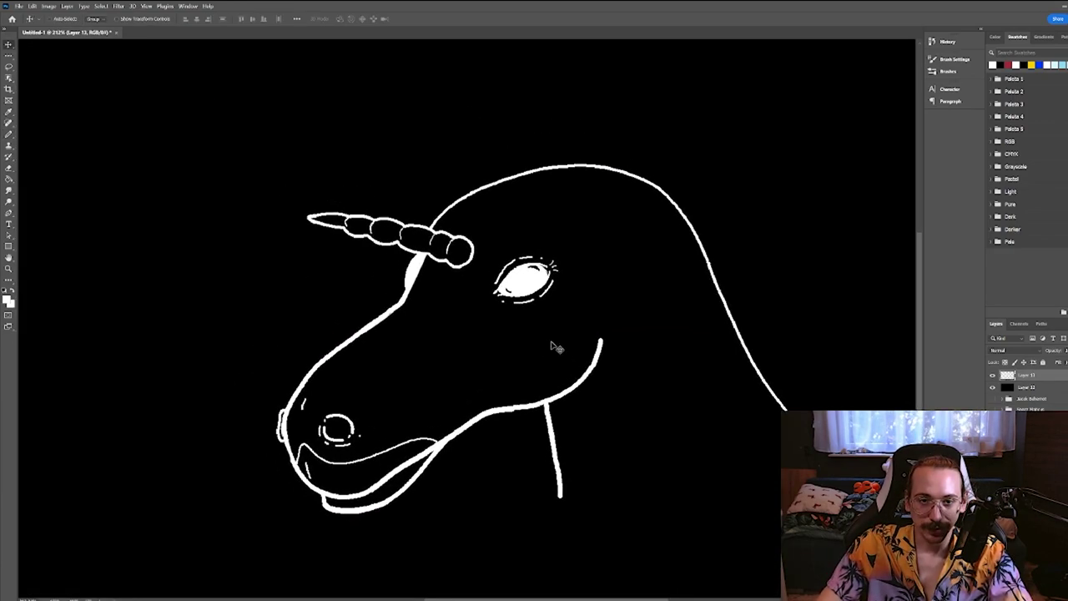
key("e")
mouse_move(270, 208)
left_mouse_down()
mouse_move(474, 259)
mouse_move(471, 244)
mouse_move(531, 273)
mouse_move(472, 244)
left_mouse_up()
scroll(496, 255, "up", 1)
scroll(474, 259, "up", 2)
key("ctrl+z")
mouse_move(562, 294)
left_mouse_down()
mouse_move(156, 143)
mouse_move(124, 148)
left_mouse_up()
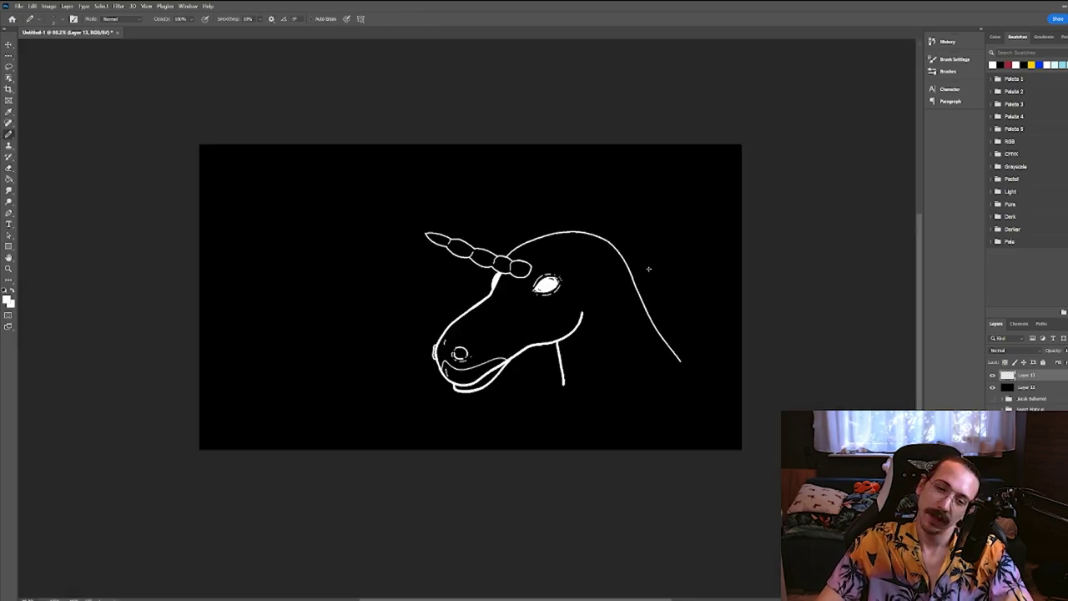
Thicken the horn's outline and draw pointed ears and a forelock on top of the head.
scroll(439, 242, "up", 5)
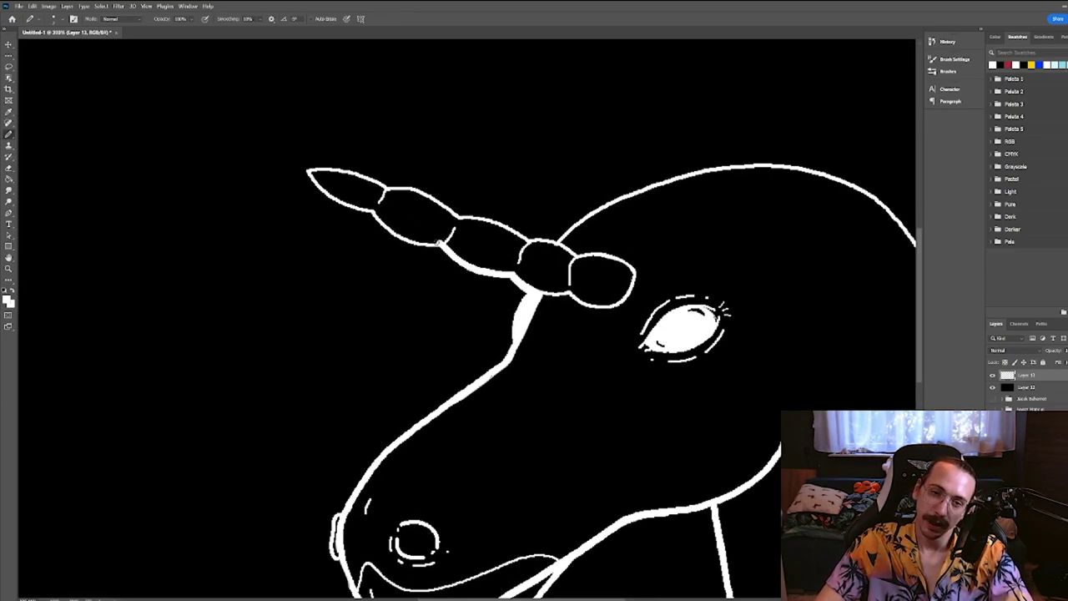
scroll(394, 238, "up", 1)
mouse_move(509, 277)
left_mouse_down()
mouse_move(584, 134)
mouse_move(534, 292)
left_mouse_up()
scroll(592, 124, "up", 1)
scroll(534, 292, "up", 1)
key("e")
scroll(644, 258, "down", 2)
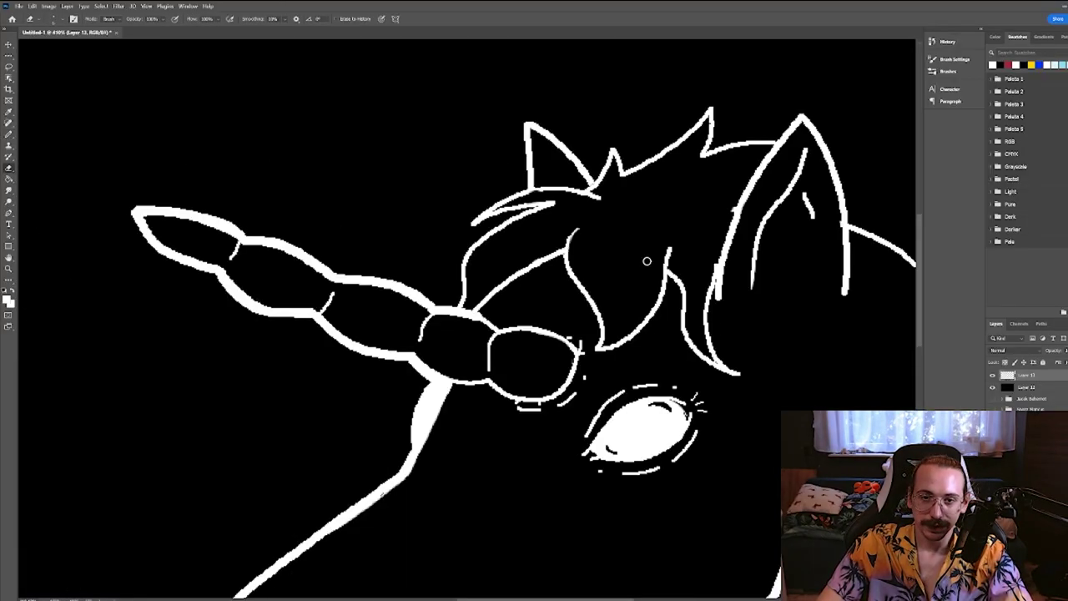
Lasso the cheek and jaw line and transform it so the jaw extends further back toward the neck.
scroll(493, 189, "up", 4)
key("ctrl+0")
key("l")
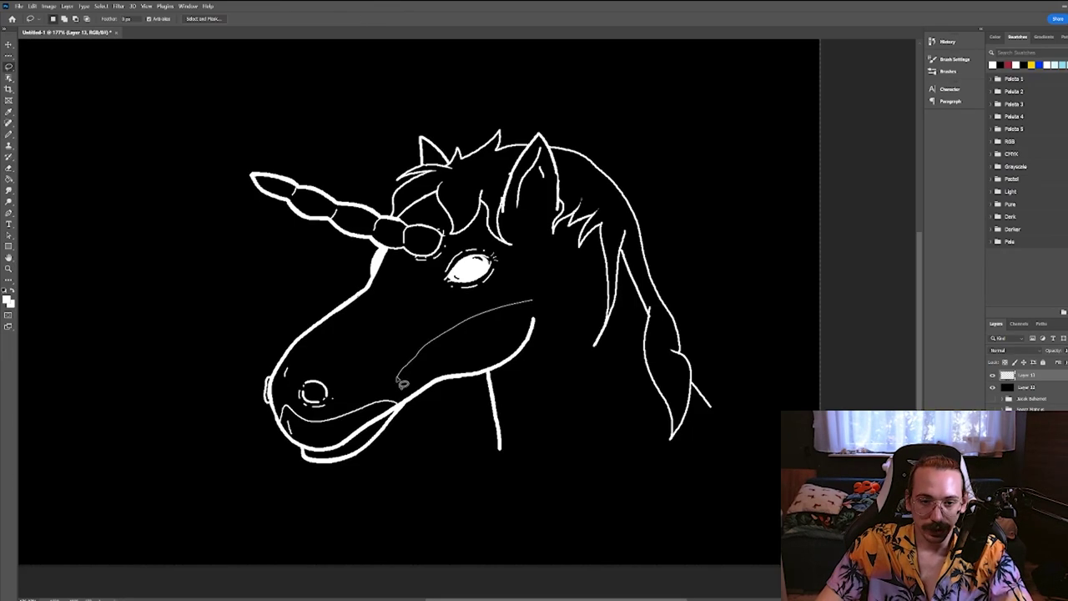
mouse_move(399, 384)
left_mouse_down()
mouse_move(469, 447)
mouse_move(556, 305)
left_mouse_up()
key("ctrl+t")
key("Return")
scroll(715, 317, "up", 2)
key("e")
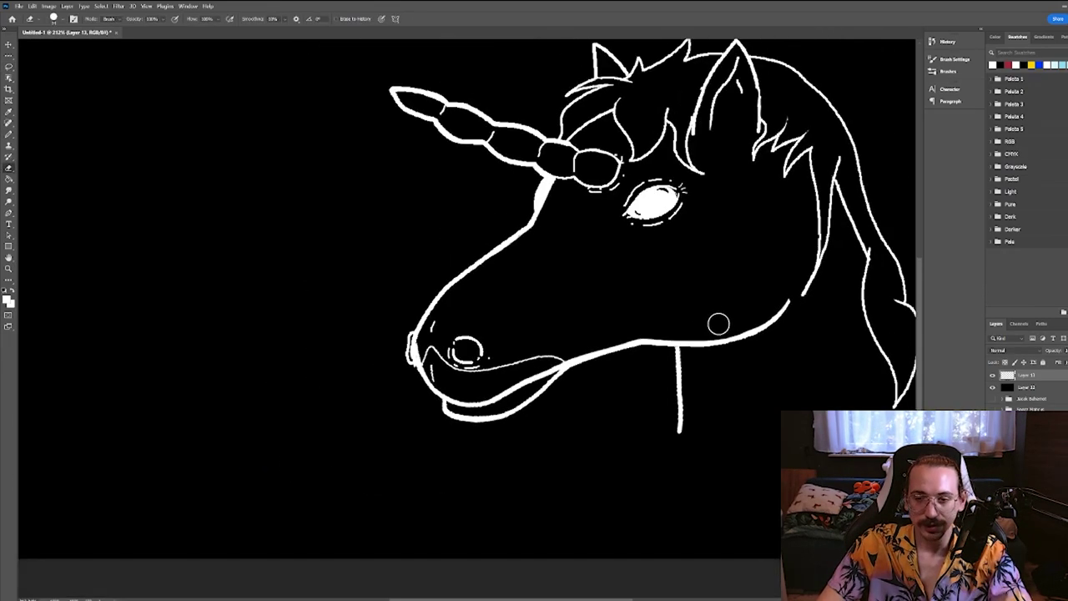
Fill the mane and the tuft under the jaw with red on a new layer beneath the line art.
scroll(839, 330, "down", 3)
scroll(839, 330, "up", 2)
key("ctrl+shift+alt+n")
key("b")
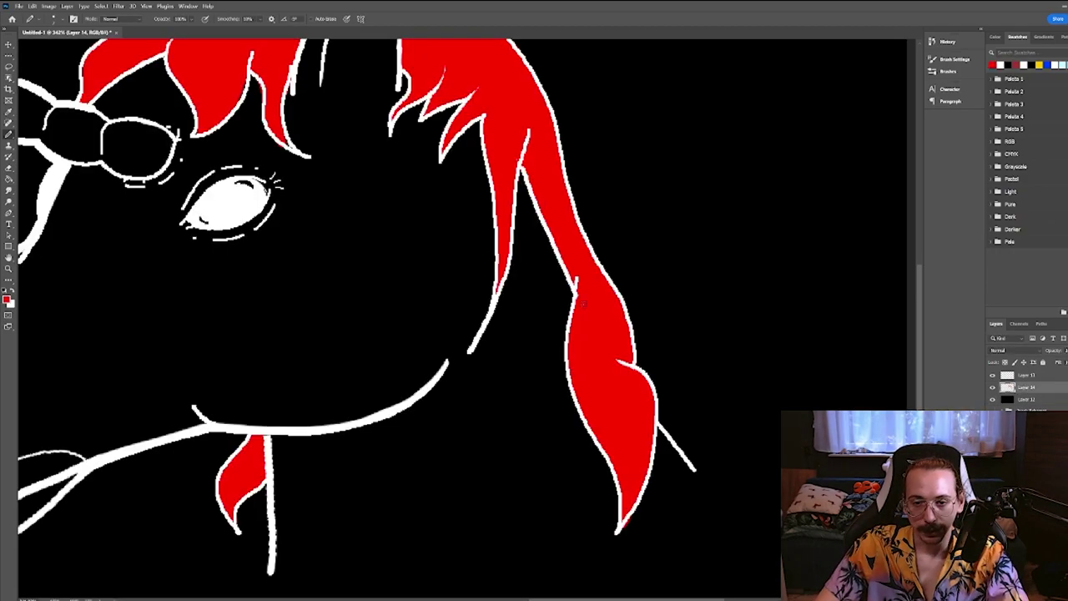
Recolor the front of the mane with a green section followed by a diagonal yellow stripe.
scroll(400, 317, "down", 3)
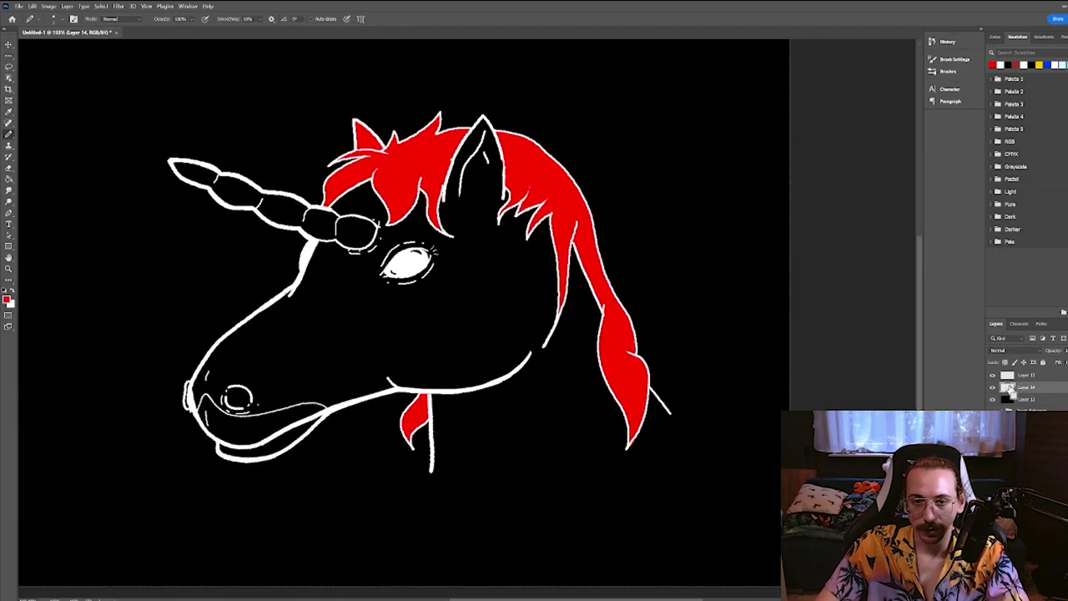
scroll(654, 334, "down", 2)
scroll(440, 200, "up", 2)
key("i")
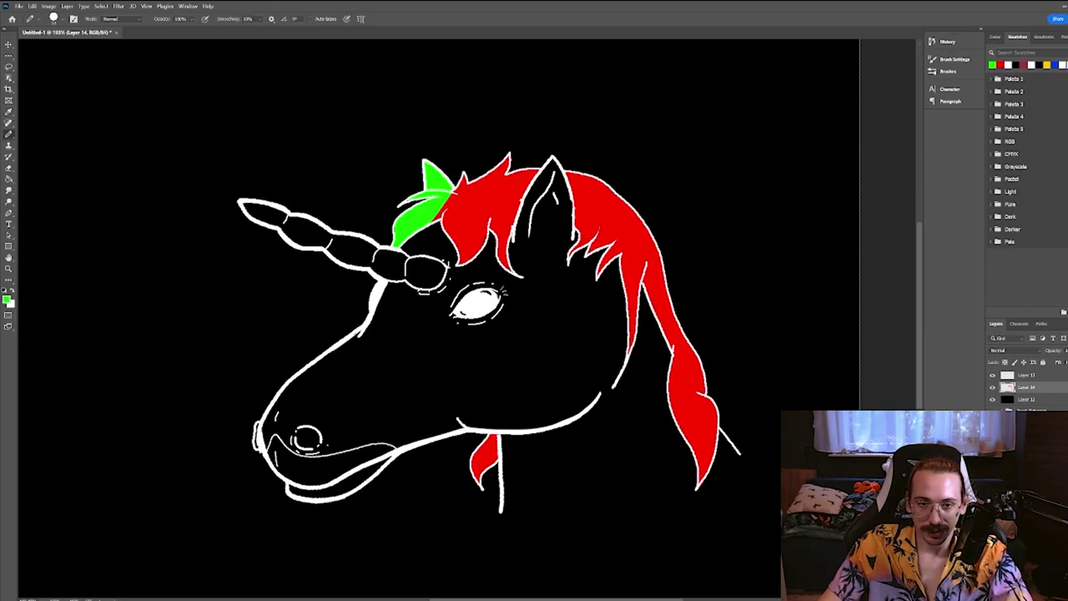
key("i")
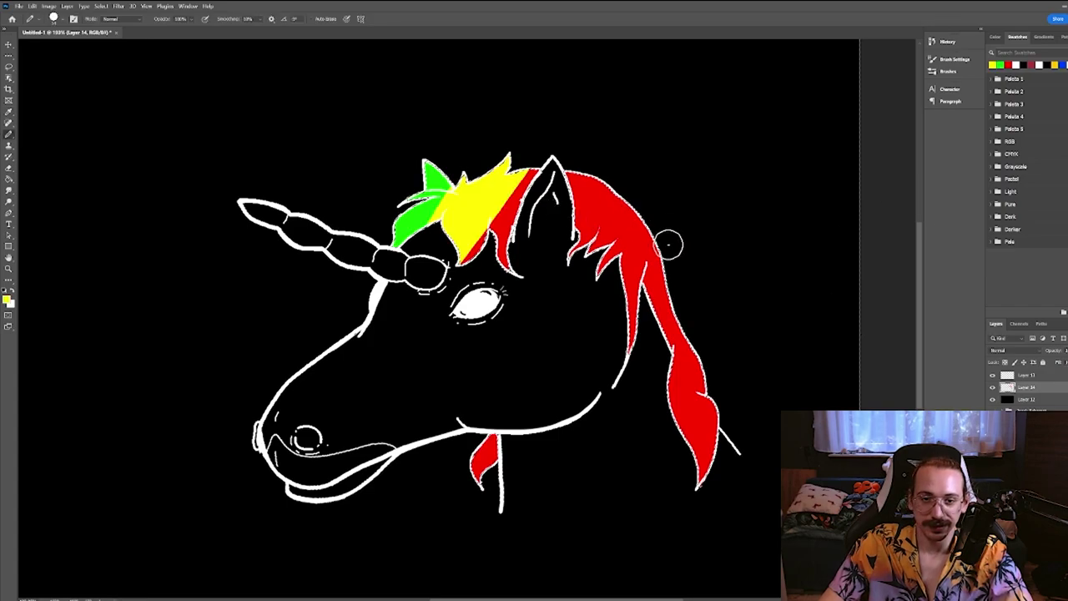
scroll(668, 242, "up", 1)
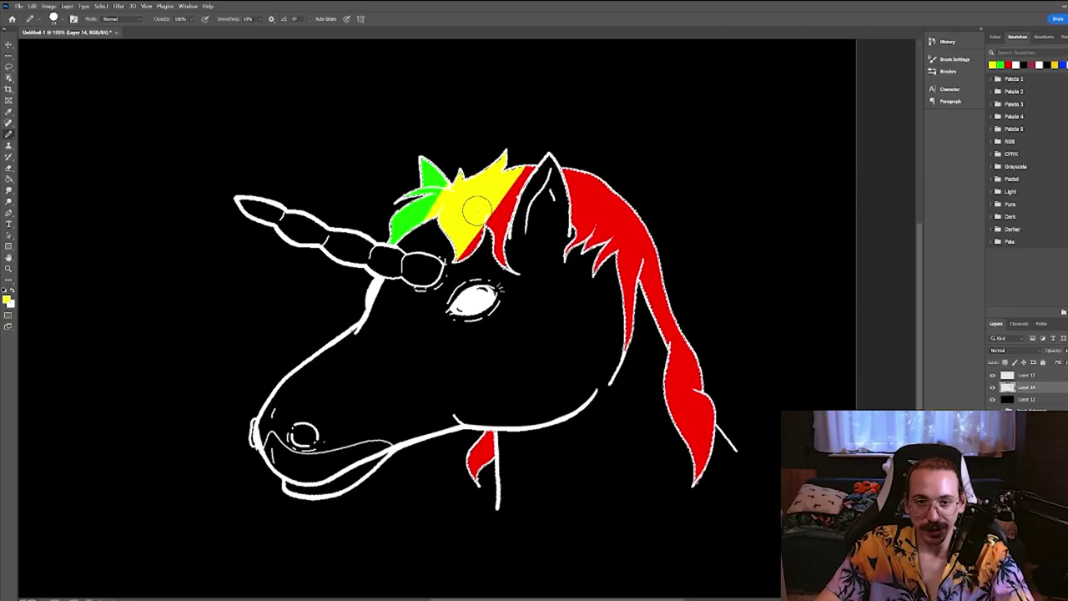
Paint the rest of the mane in magenta, blue, turquoise, cyan and green stripes with a yellow tip.
key("i")
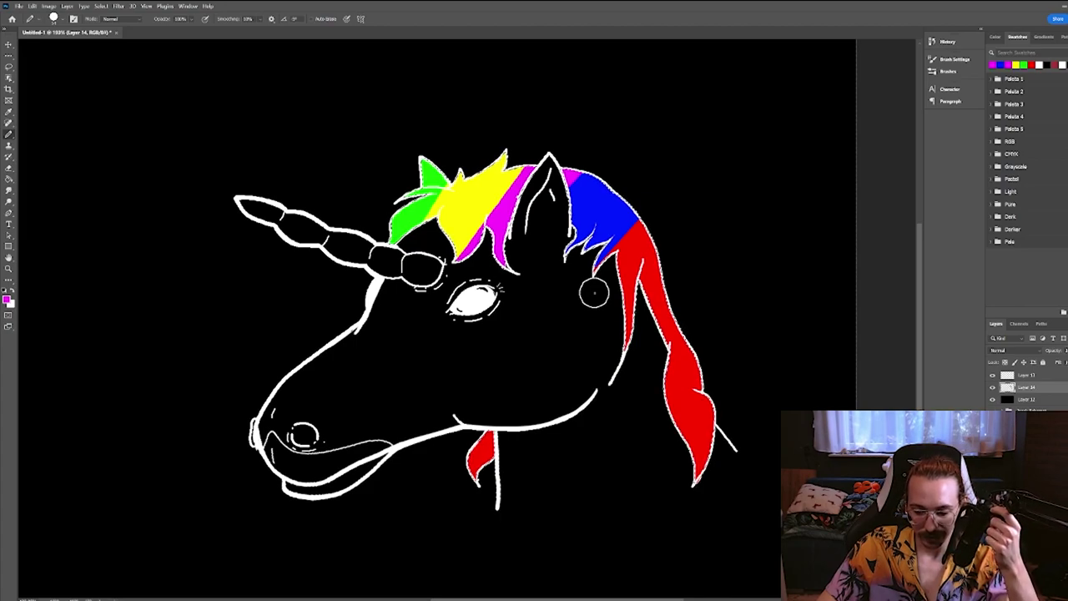
scroll(593, 283, "down", 2)
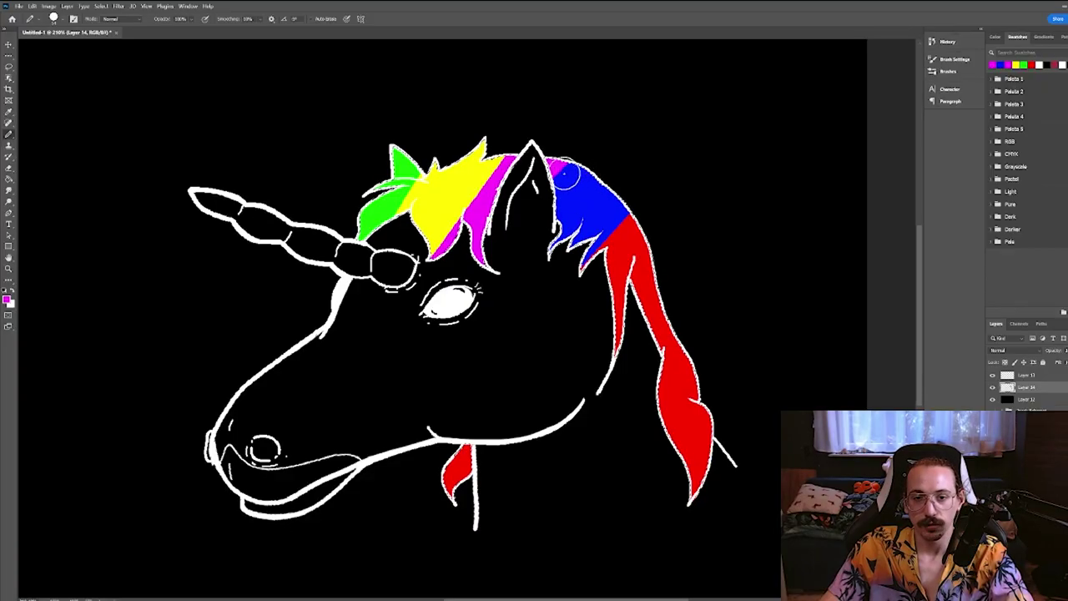
scroll(566, 176, "down", 2)
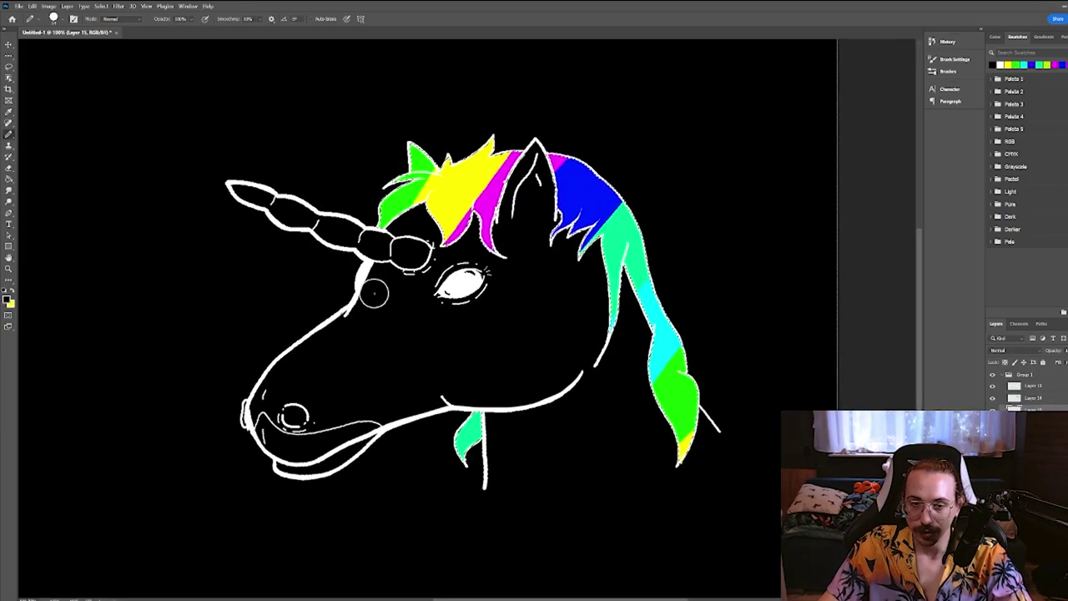
Paint the horn in muted green, blue, purple and olive bands, and color the lips and jaw edge grey-green.
scroll(203, 286, "up", 3)
scroll(267, 266, "down", 3)
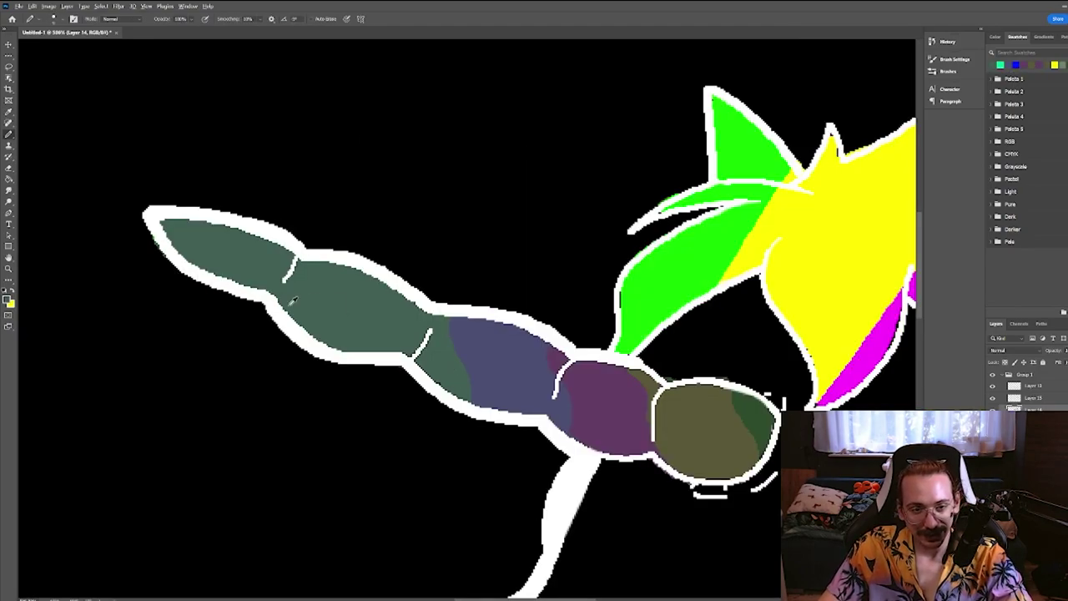
scroll(280, 301, "down", 1)
left_click(377, 317)
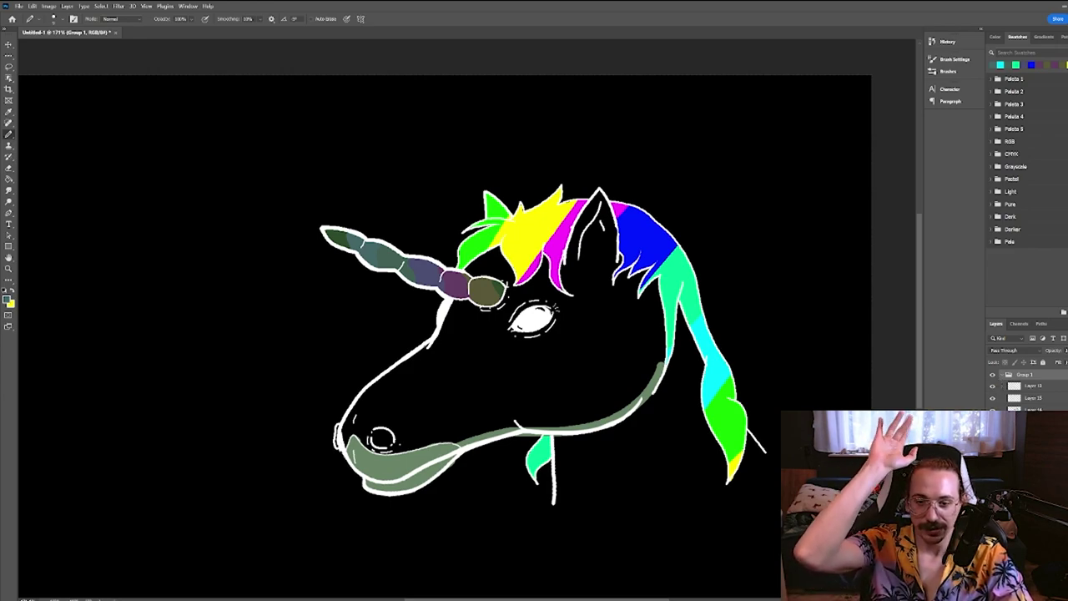
Invert the colors of the finished unicorn drawing.
key("ctrl+i")
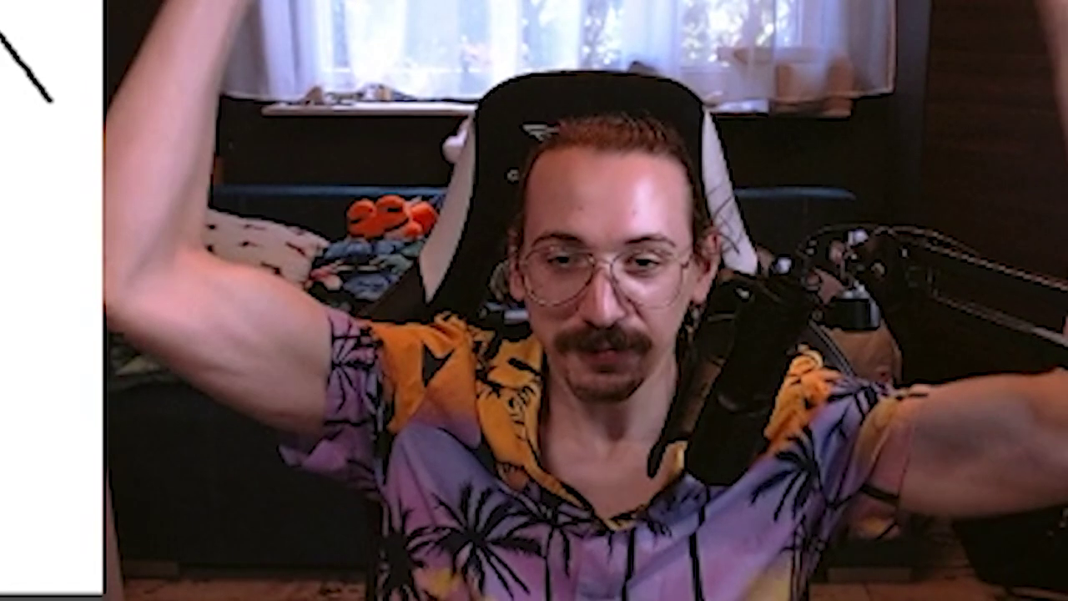
Draw a white outline of a bald creature's head on black, with clenched square teeth, horned skull plate, angular eye plate and neck plate.
scroll(741, 325, "down", 3)
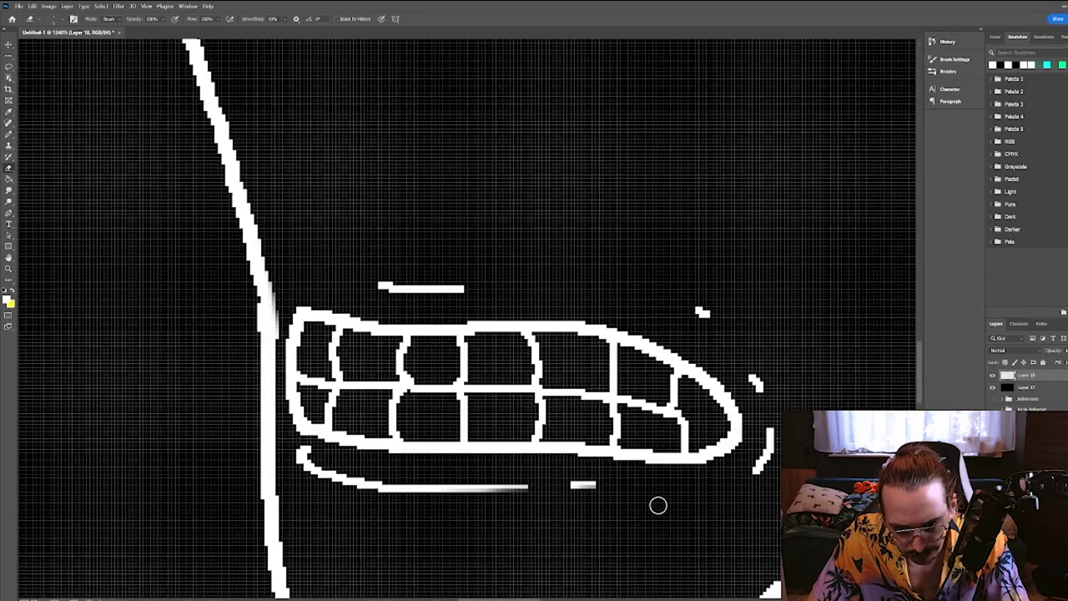
scroll(658, 503, "down", 3, "alt")
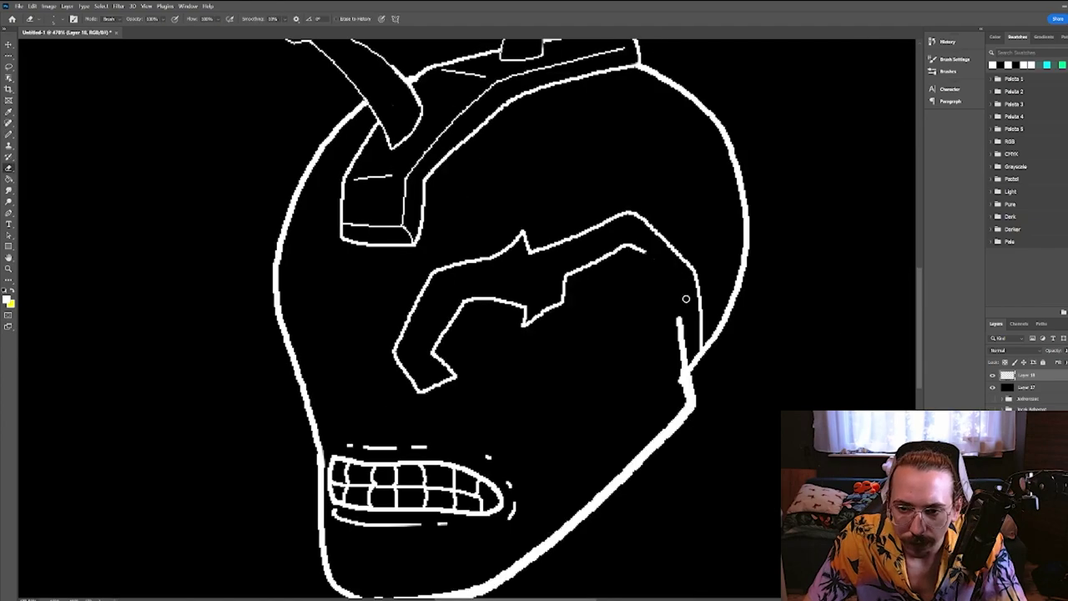
scroll(659, 250, "up", 3, "alt")
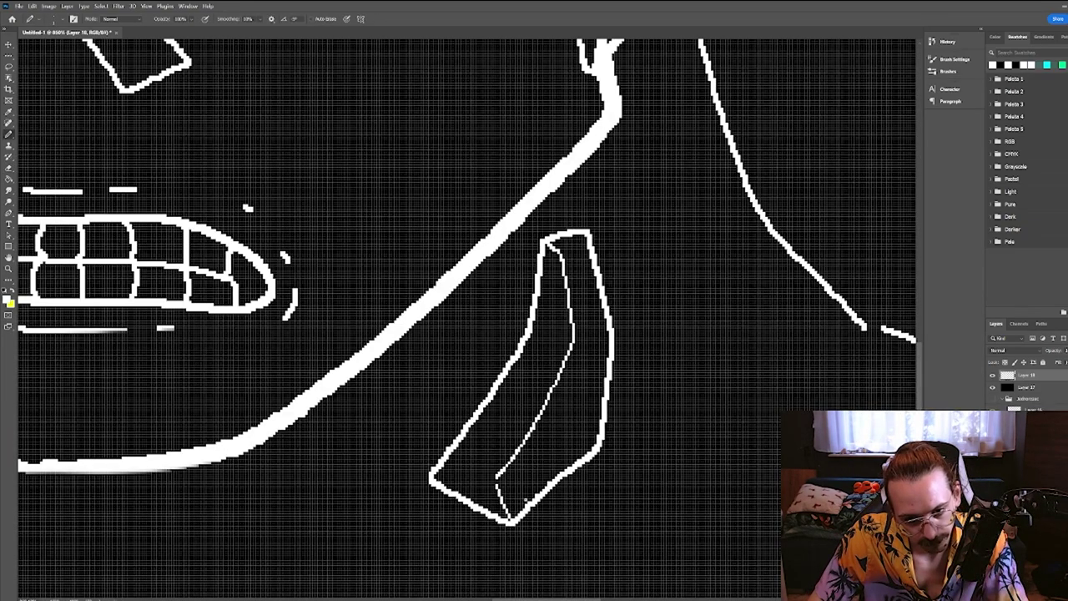
scroll(367, 360, "down", 4, "alt")
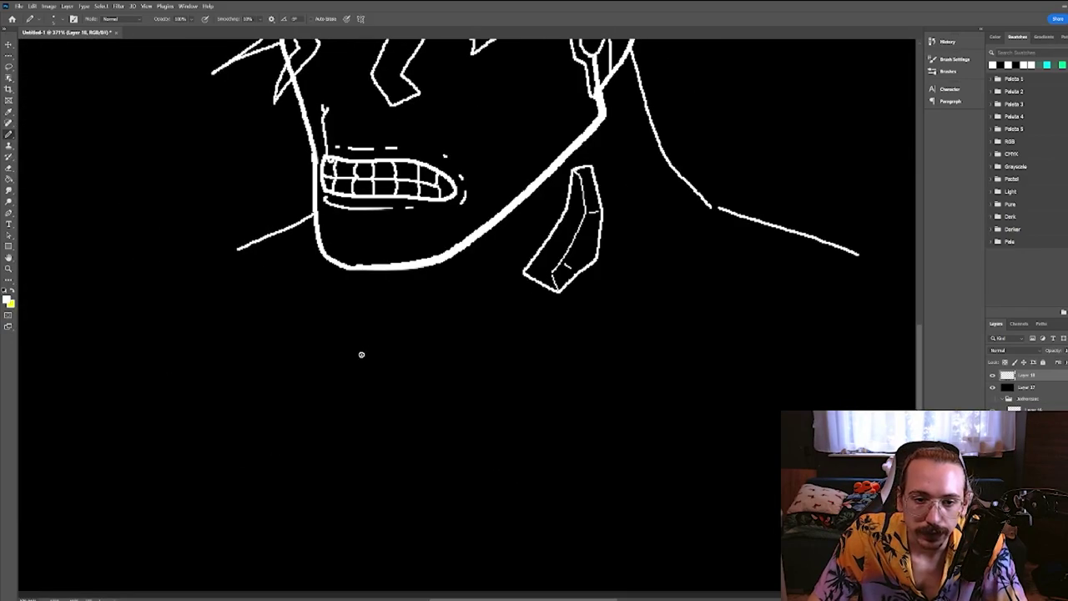
Outline an octagonal chest plate with straight segments, start its inner contour lines and add a small angular plate above it.
left_click(345, 560, "shift")
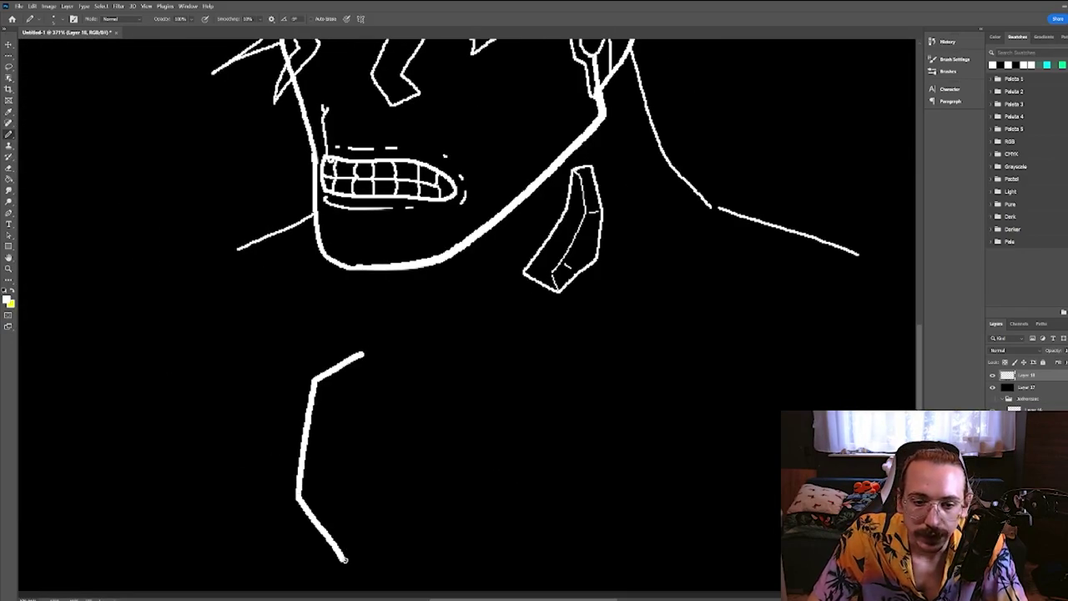
left_click(510, 390, "shift")
left_click(480, 356, "shift")
left_click(363, 353, "shift")
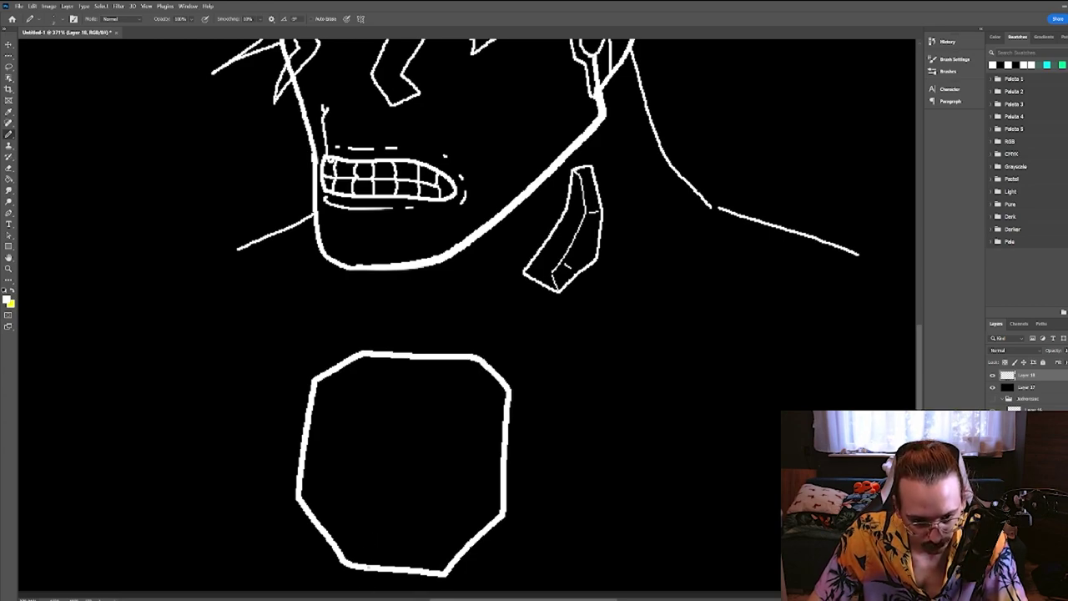
left_click_drag(360, 540, 396, 357)
scroll(450, 357, "up", 1)
mouse_move(425, 376)
left_mouse_down()
mouse_move(450, 358)
mouse_move(405, 358)
left_mouse_up()
scroll(417, 344, "up", 1)
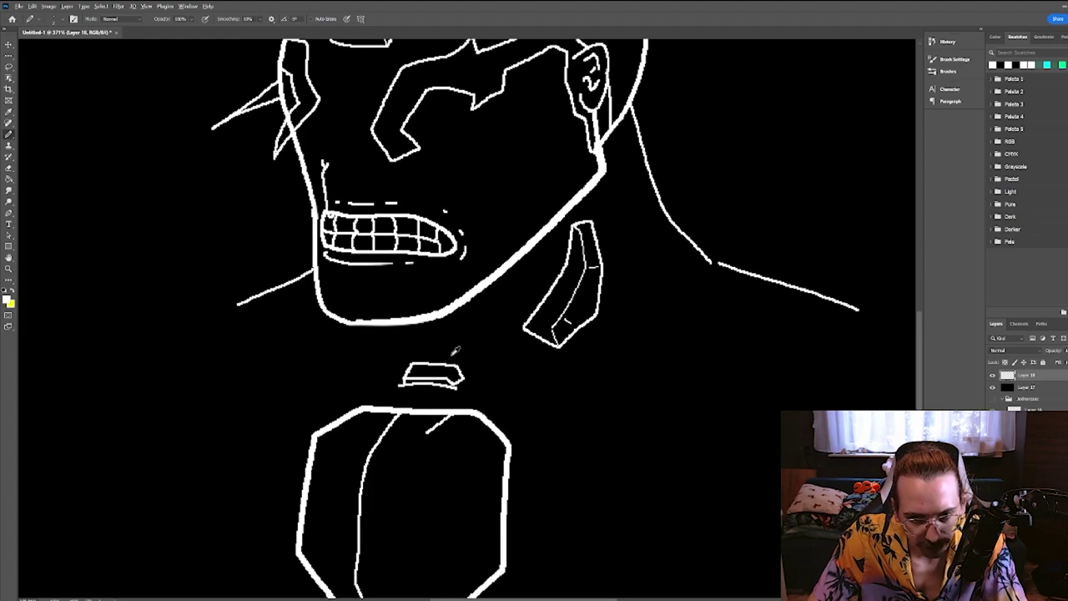
Detail the chest plate with spikes and a crossbar, and outline the torso, arms and jagged shoulder plates with spikes.
scroll(448, 344, "up", 1)
scroll(412, 328, "down", 2)
scroll(334, 333, "up", 1)
scroll(261, 345, "down", 2)
scroll(226, 345, "up", 2)
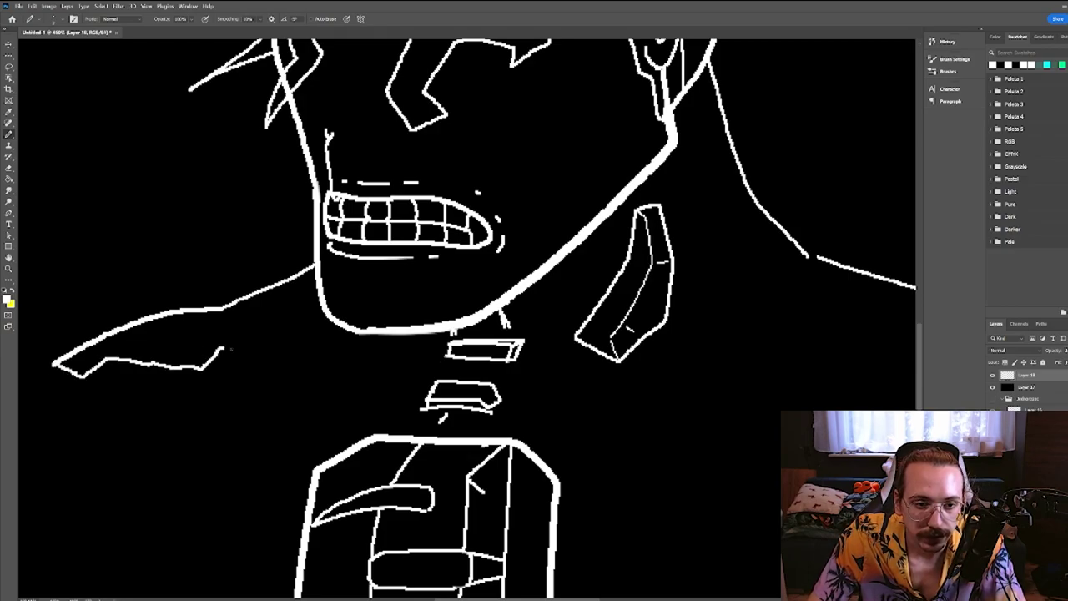
scroll(224, 348, "down", 4)
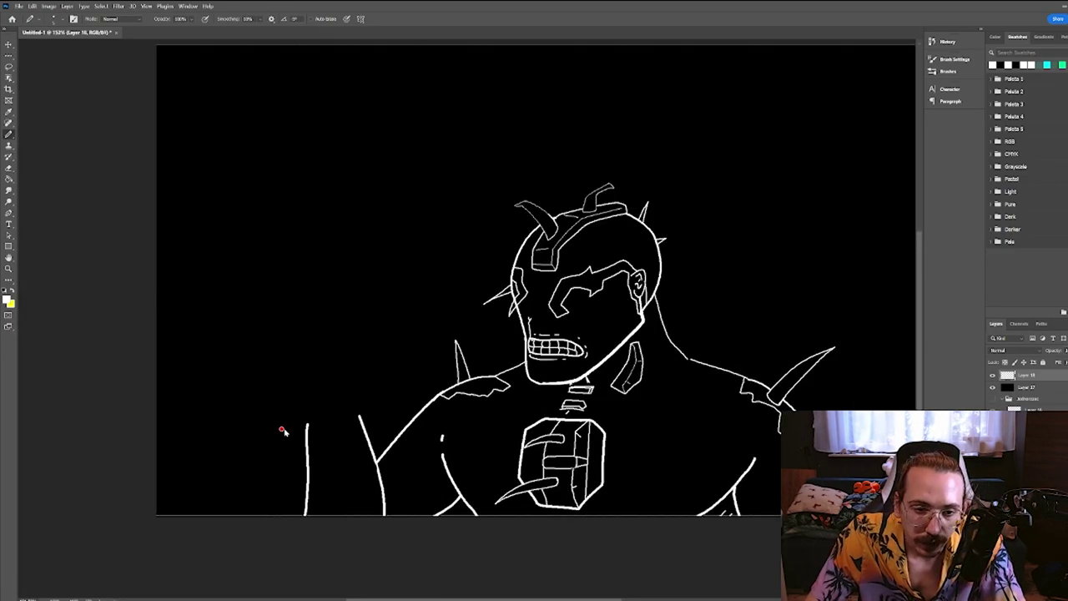
Draw a large barrel-shaped arm weapon on the raised forearm, with side spikes, four slots, dashed bands and a split claw on top.
scroll(318, 426, "up", 1)
left_click_drag(299, 423, 390, 419)
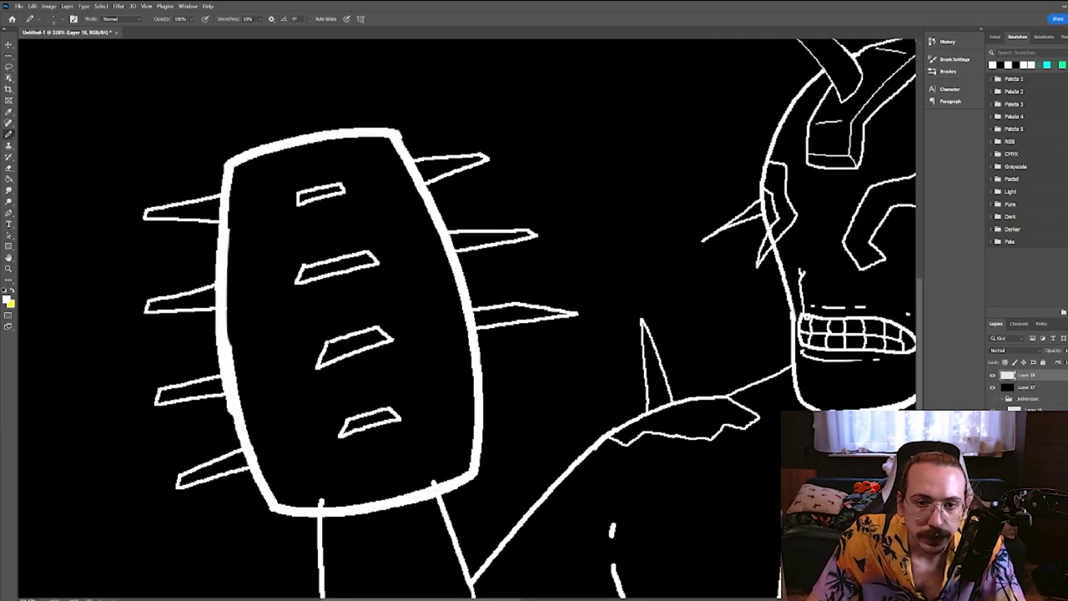
scroll(331, 142, "down", 1)
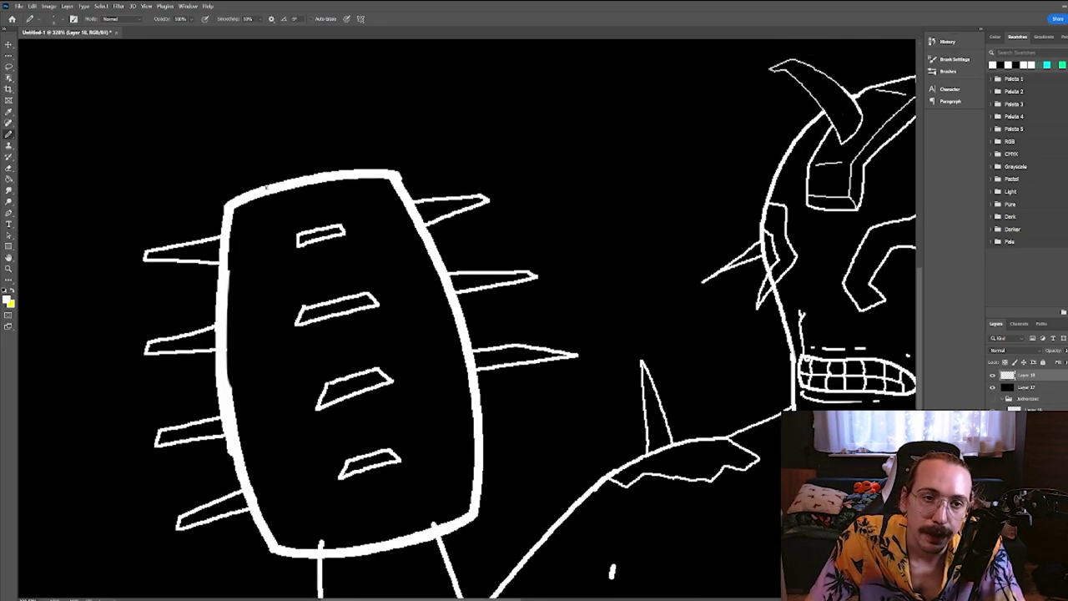
scroll(287, 174, "up", 1)
left_click_drag(224, 288, 475, 219)
scroll(524, 390, "down", 5)
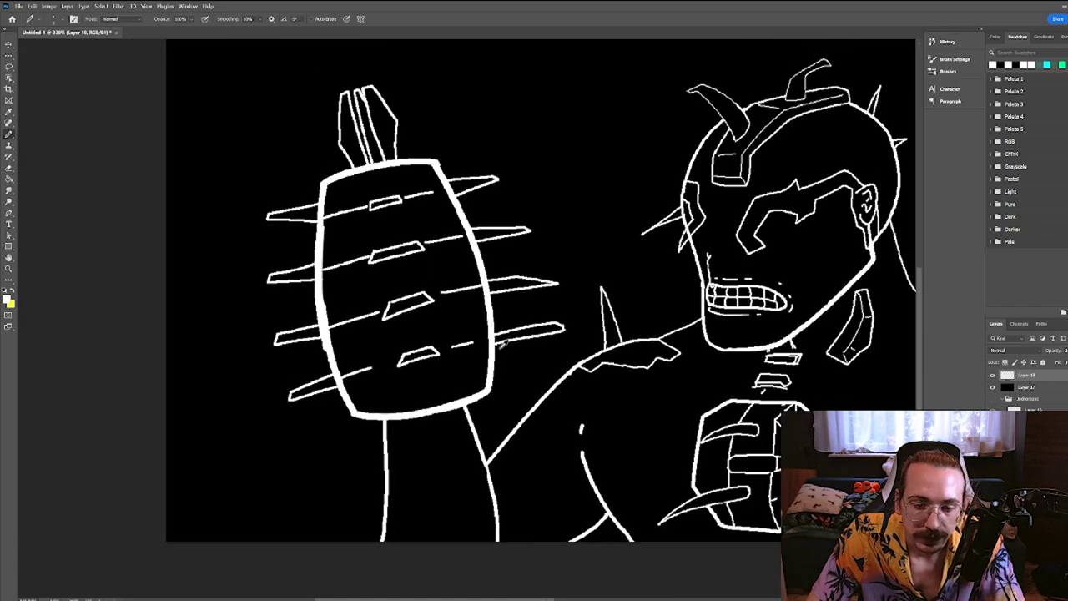
scroll(518, 292, "up", 3)
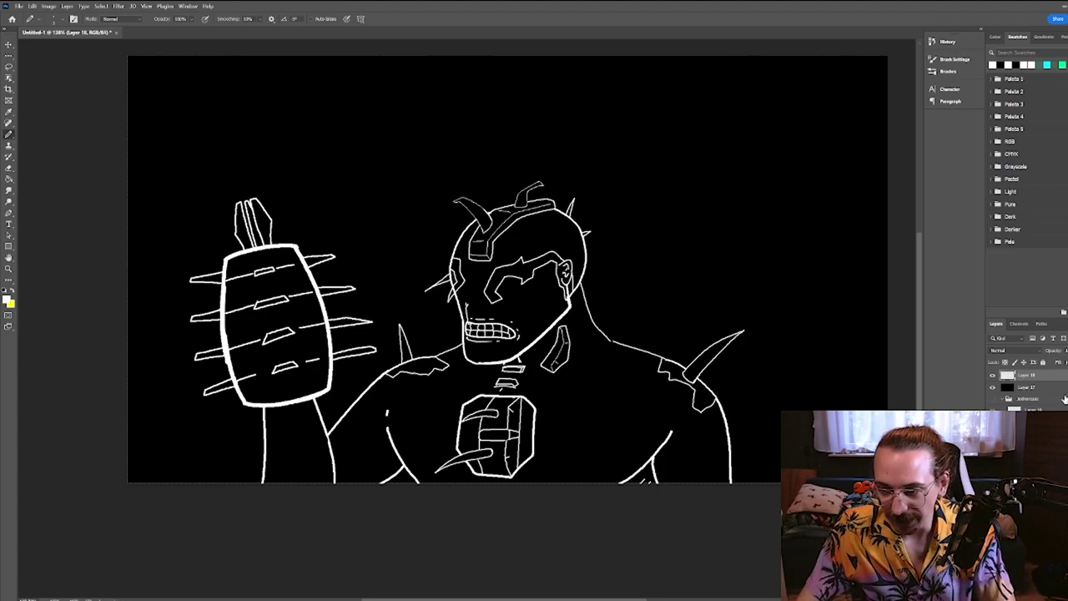
Paint the body muted green with blue shading on layers beneath the line art, and start coloring the armor plates ochre.
key("i")
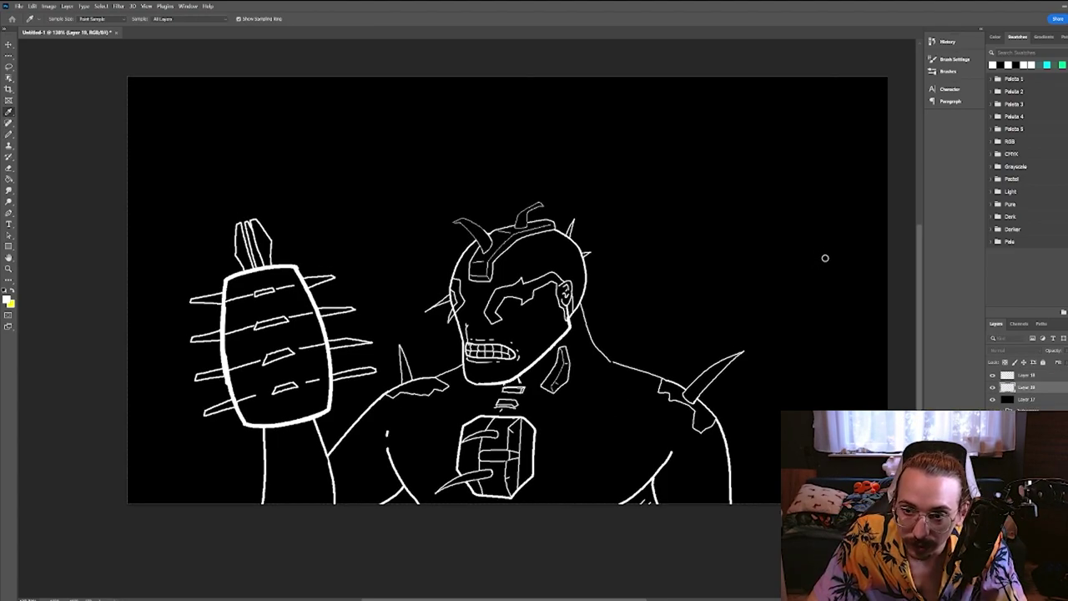
scroll(826, 257, "up", 2)
key("b")
left_click_drag(692, 424, 479, 455)
key("ctrl+z")
mouse_move(659, 413)
left_mouse_down()
mouse_move(529, 493)
mouse_move(492, 501)
left_mouse_up()
key("i")
key("b")
mouse_move(673, 400)
left_mouse_down()
mouse_move(407, 359)
mouse_move(420, 354)
mouse_move(398, 424)
mouse_move(524, 418)
mouse_move(599, 395)
mouse_move(474, 357)
mouse_move(465, 342)
mouse_move(457, 251)
mouse_move(535, 191)
mouse_move(526, 238)
mouse_move(542, 358)
left_mouse_up()
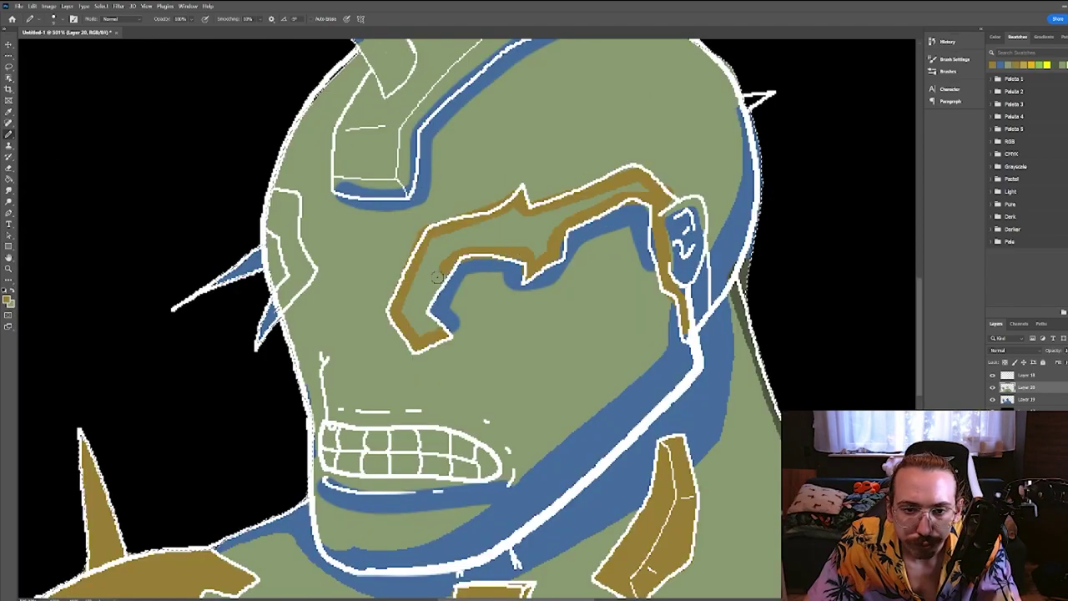
Fill the eye plate with solid ochre and paint the temple plate, skull plate and horns in the same color.
key("g")
left_click(441, 240)
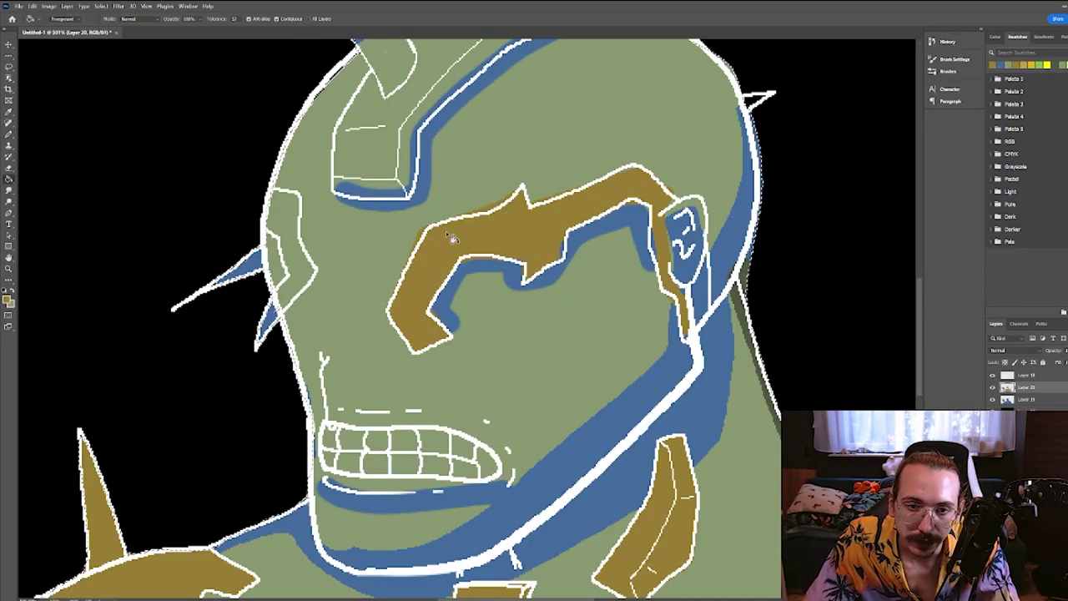
key("b")
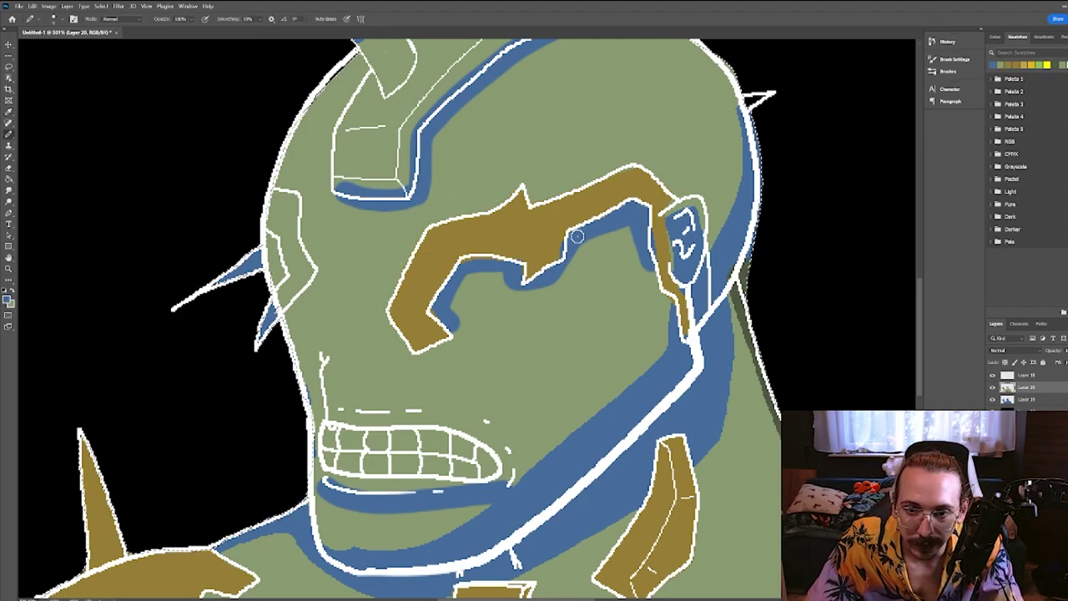
left_click(553, 246, "alt")
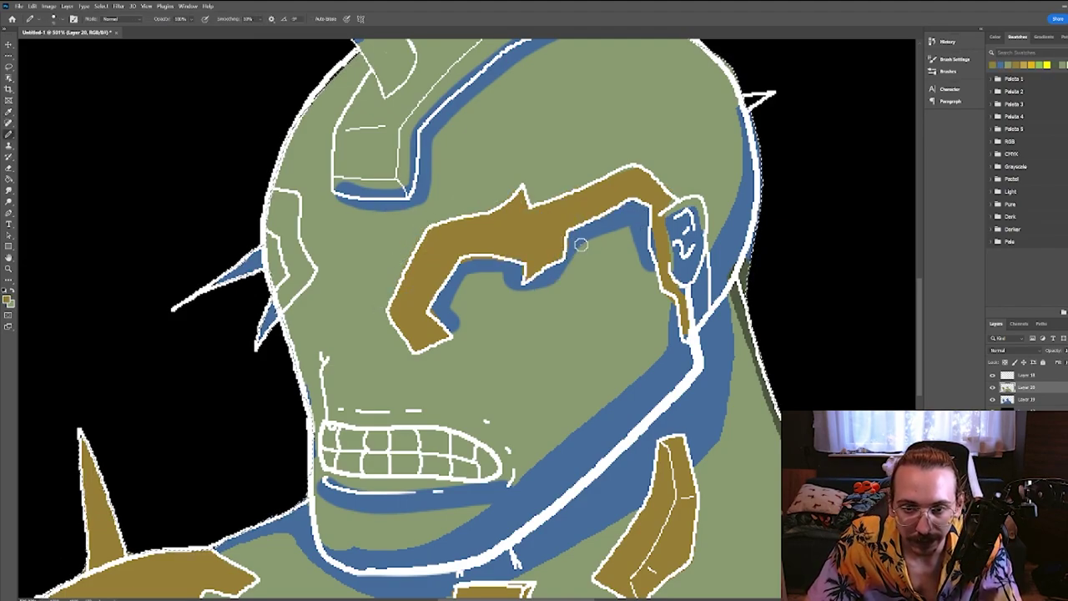
key("bracketright")
key("bracketright")
scroll(500, 234, "up", 5)
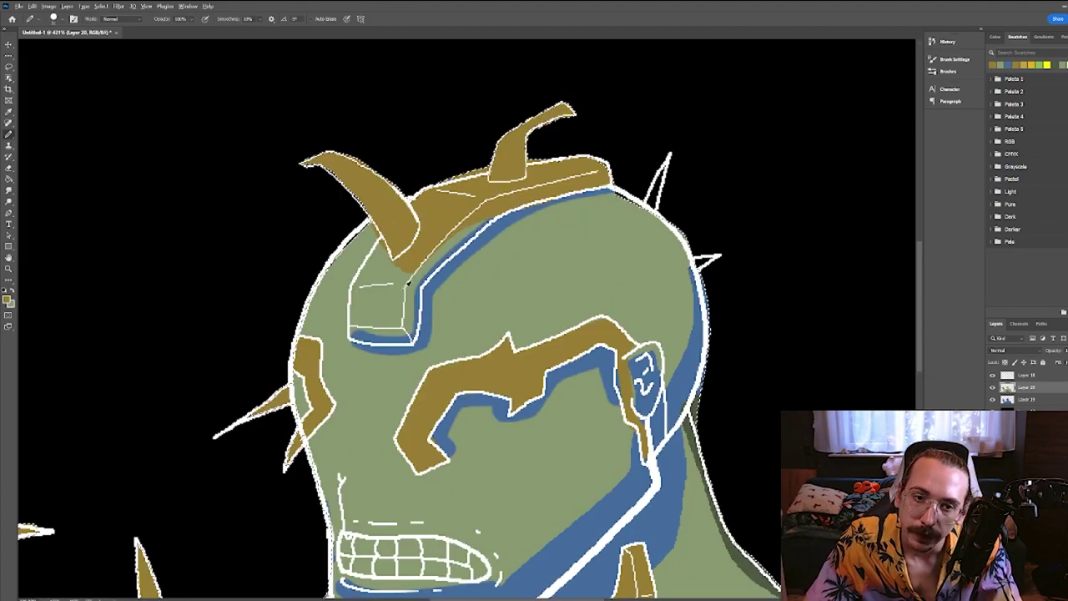
scroll(394, 223, "up", 1)
mouse_move(395, 229)
left_mouse_down()
mouse_move(361, 275)
mouse_move(347, 332)
mouse_move(401, 342)
mouse_move(401, 275)
left_mouse_up()
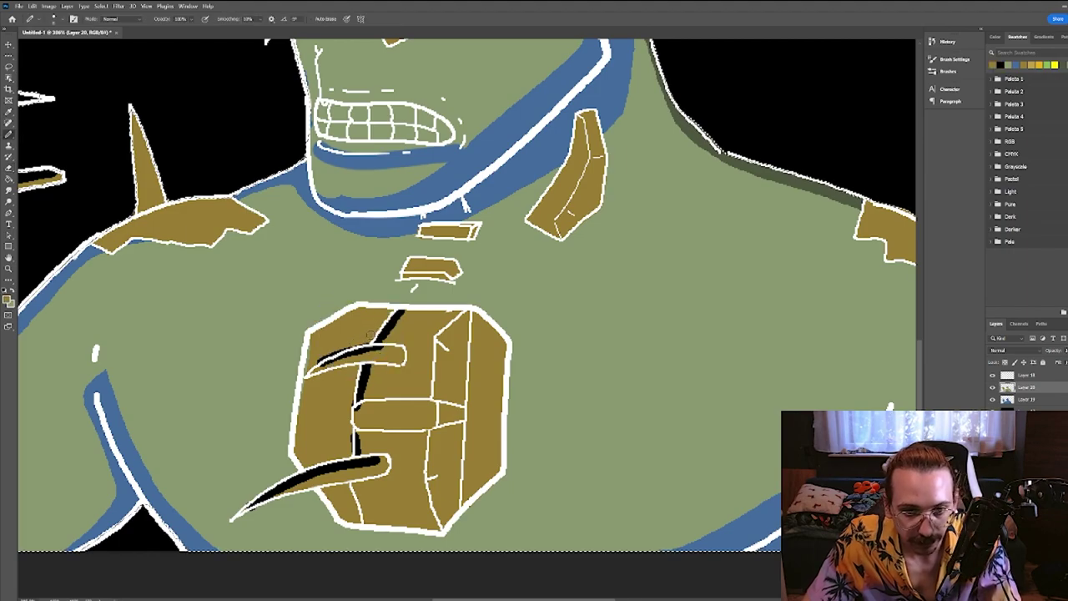
Add black accents to the spikes and skull, pale teal skin blotches and indigo teeth, and apply an Invert adjustment layer to the creature.
scroll(363, 337, "down", 4)
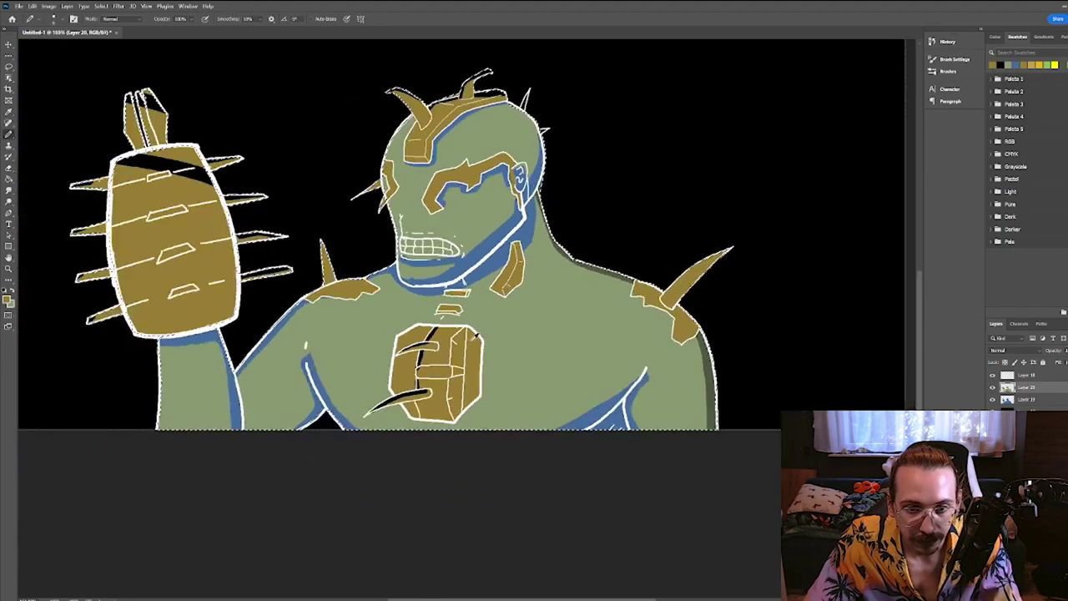
left_click(405, 387, "alt")
scroll(659, 251, "up", 5)
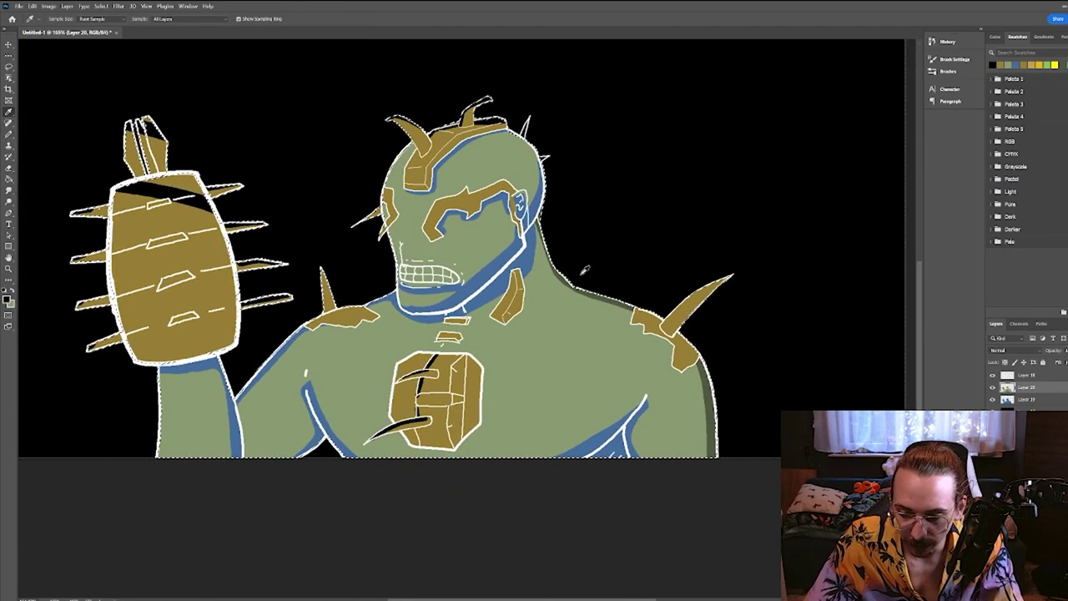
mouse_move(613, 339)
left_mouse_down()
mouse_move(594, 349)
mouse_move(659, 380)
mouse_move(696, 317)
mouse_move(699, 368)
left_mouse_up()
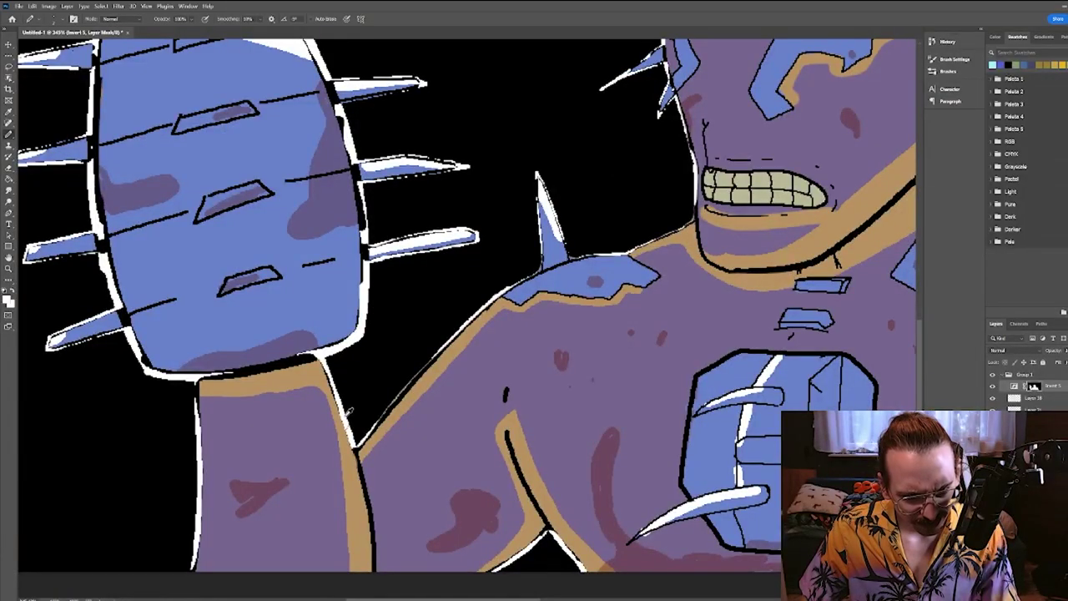
Compare the whole creature's negative and inverted colors by hiding and showing the Invert adjustment layer.
scroll(349, 411, "down", 8)
left_click(993, 386)
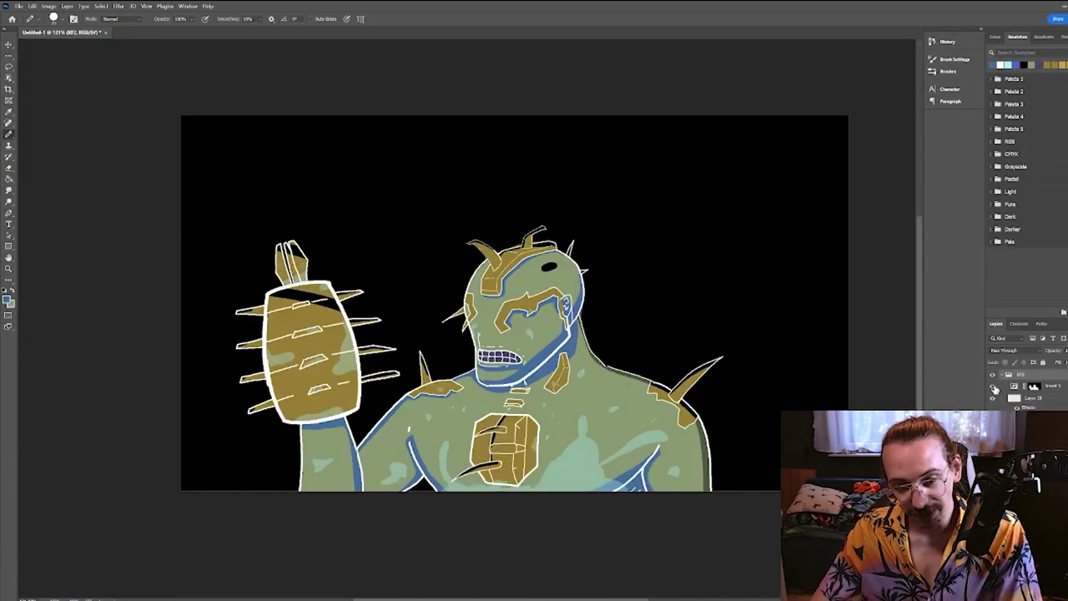
left_click(993, 387)
left_click_drag(908, 388, 930, 417)
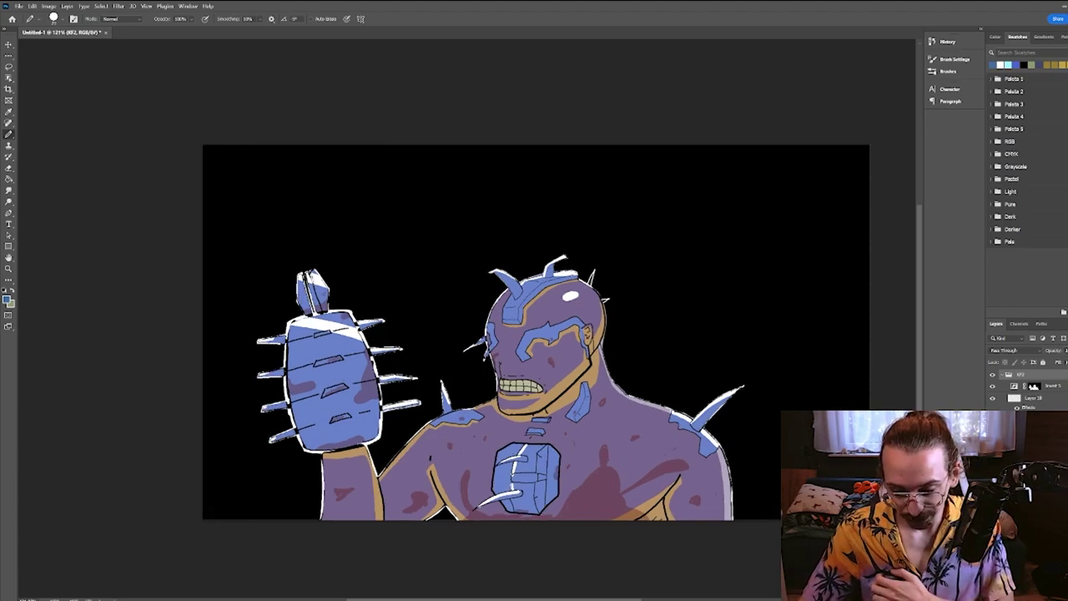